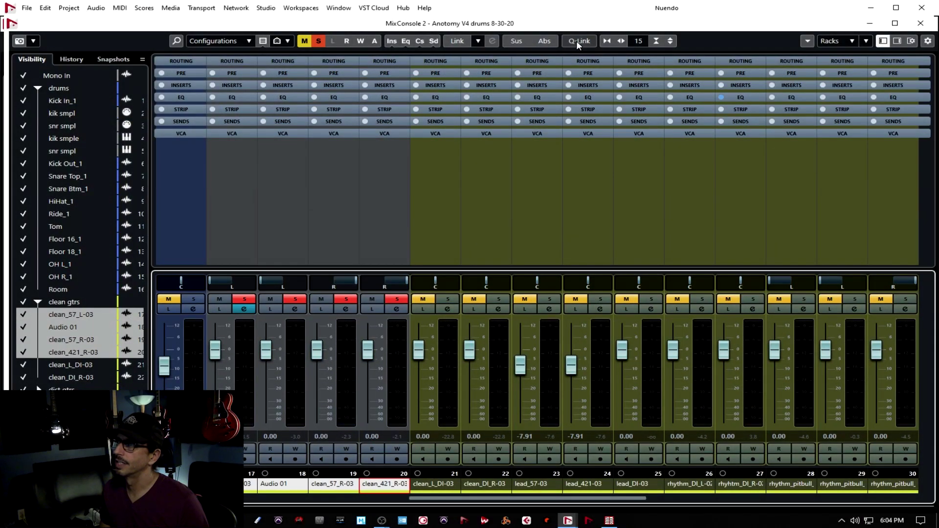
# - Enable Q-Link, show the pre section, and set the pre gain of the four selected clean guitar channels to -4 dB
pyautogui.click(576, 41)
pyautogui.click(384, 74)
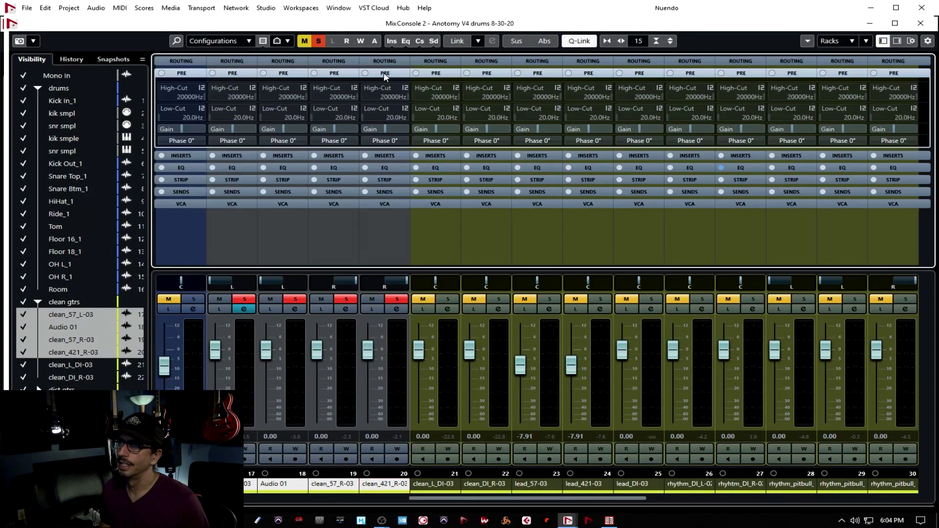
pyautogui.doubleClick(336, 131)
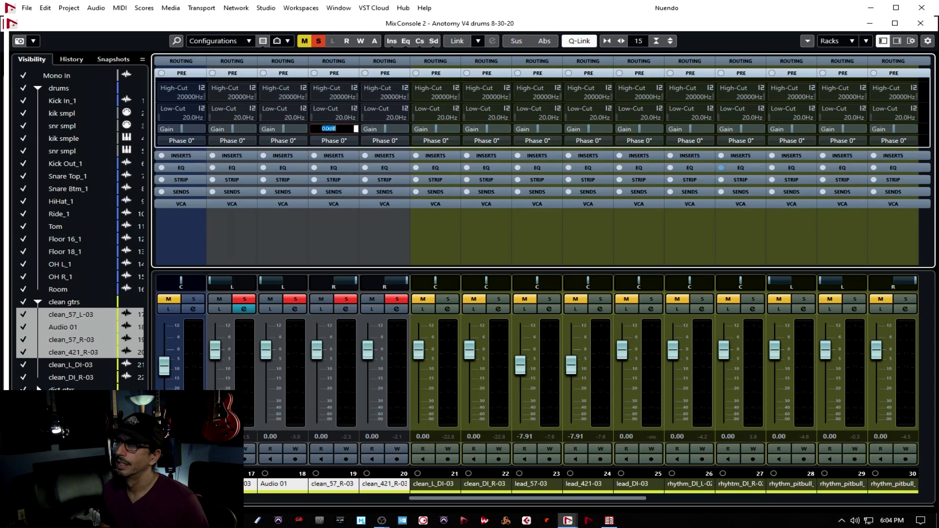
pyautogui.write('-4')
pyautogui.press('Return')
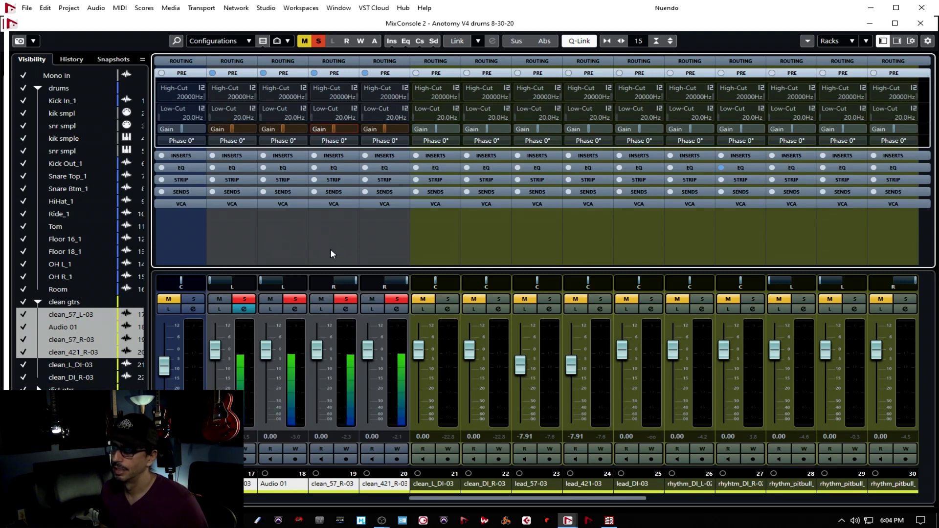
# - Lower the four linked clean guitar faders to about -3.99 dB and take these channels out of solo
pyautogui.moveTo(317, 348); pyautogui.dragTo(317, 361)
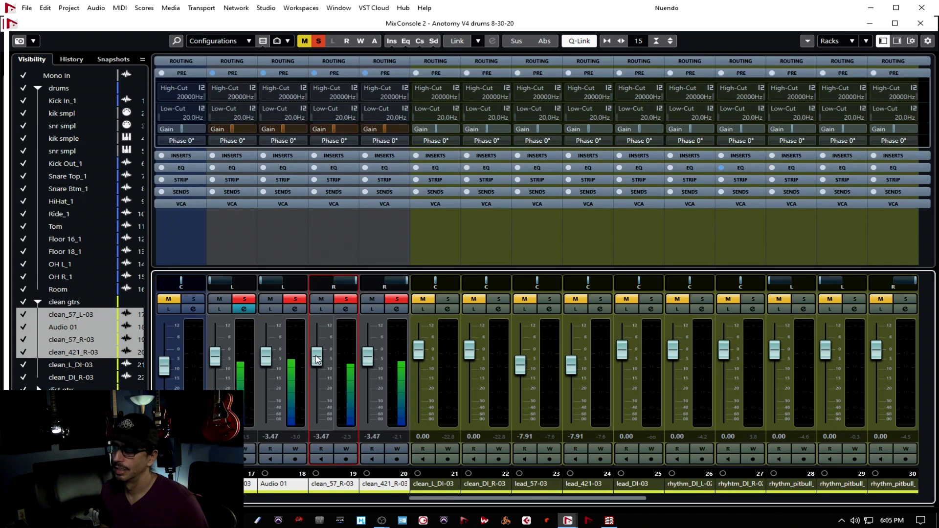
pyautogui.scroll(-1, 317, 360)
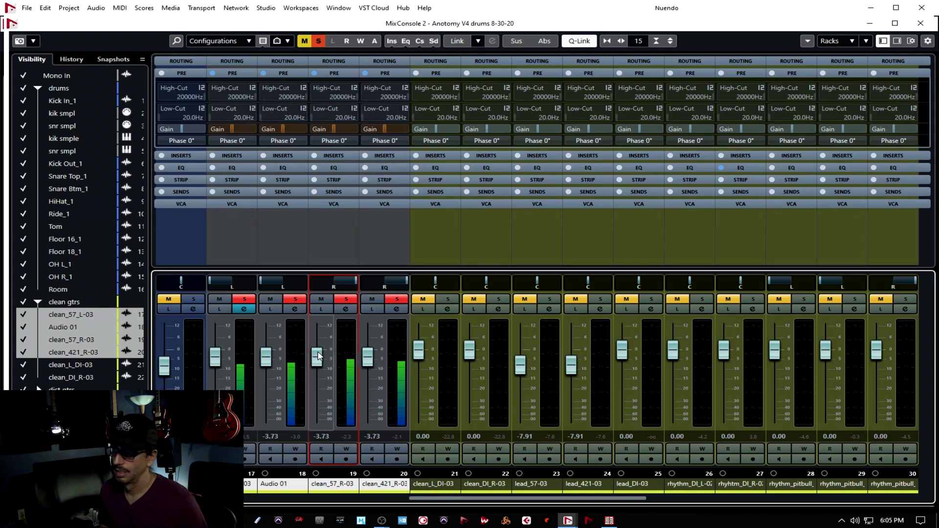
pyautogui.scroll(-1, 317, 357)
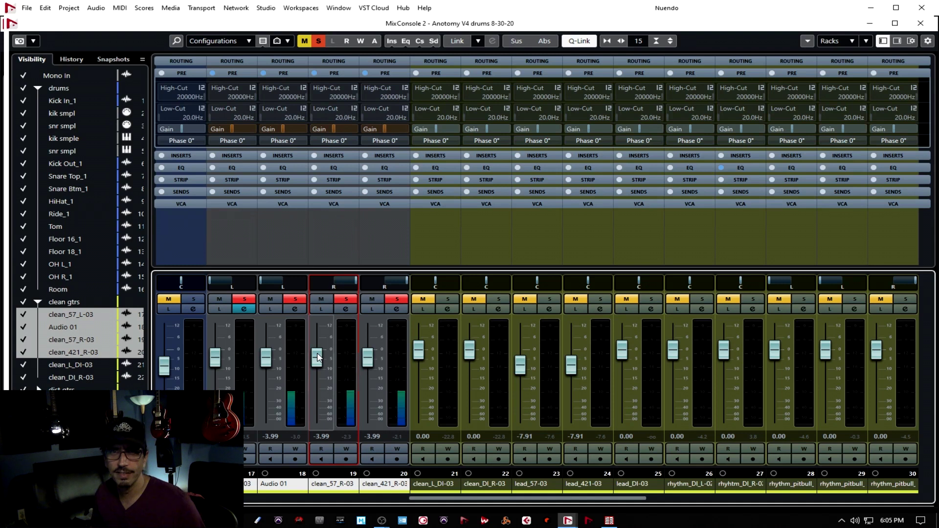
pyautogui.click(397, 300)
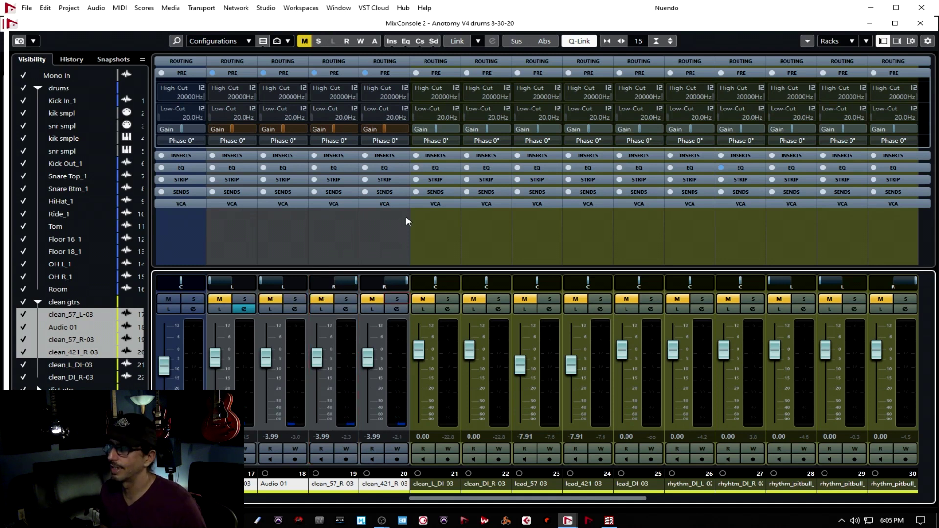
# - Add a stereo group channel named "clean gtrs" to the selected clean guitar channels and set its fader to about -3.99 dB
pyautogui.rightClick(321, 484)
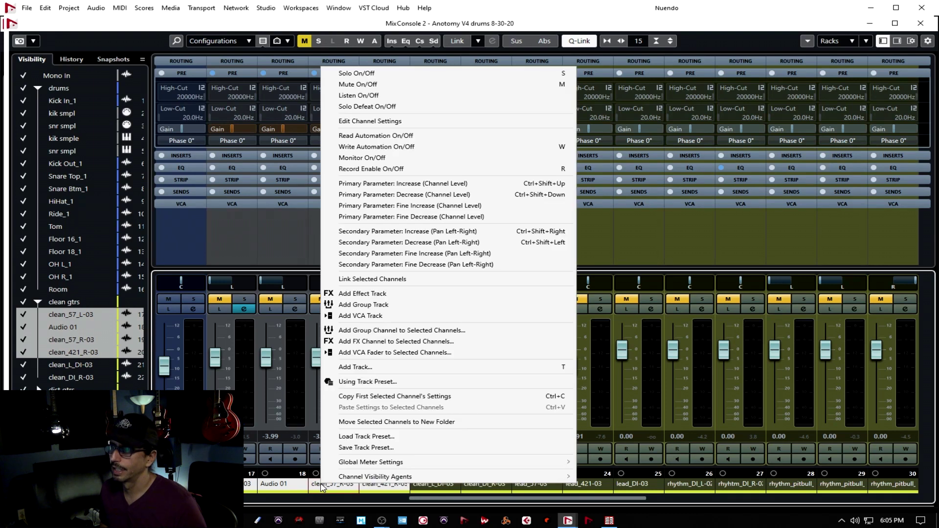
pyautogui.click(364, 331)
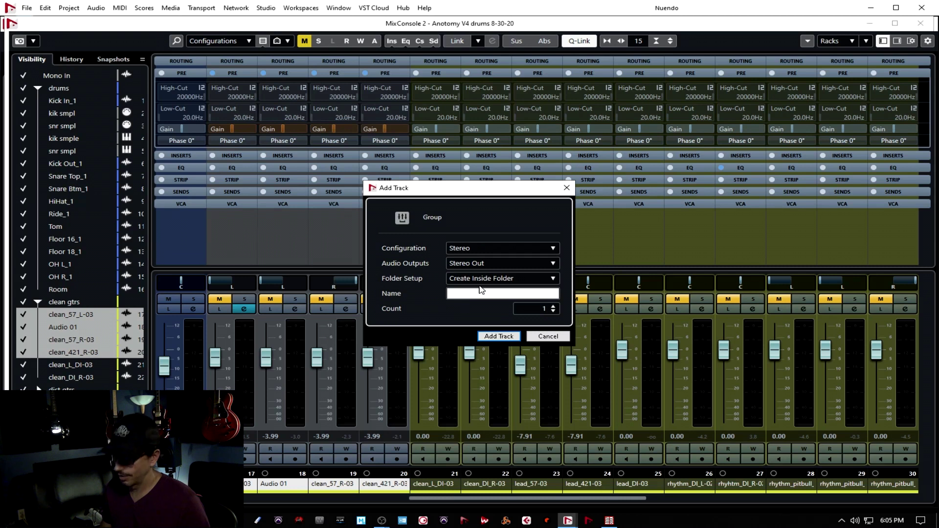
pyautogui.write('clean gtrs')
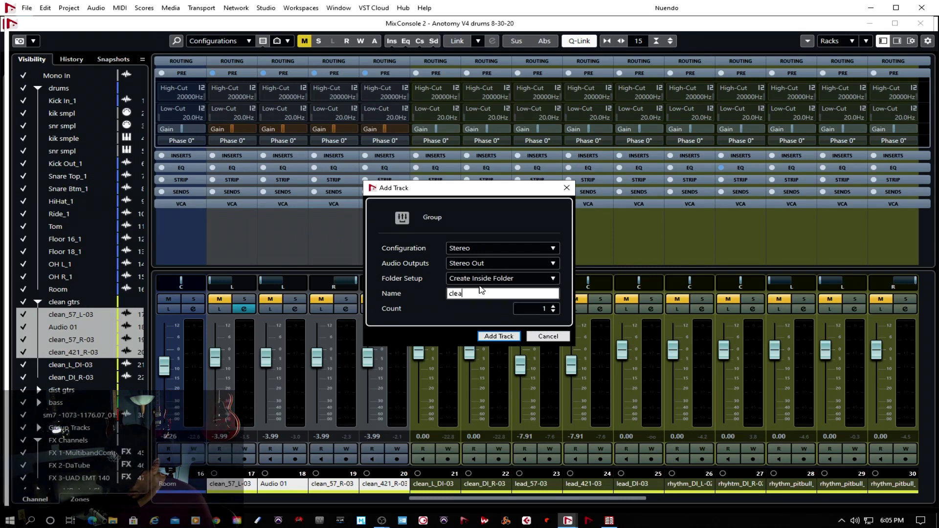
pyautogui.press('Return')
pyautogui.moveTo(675, 366); pyautogui.dragTo(673, 356)
# - Insert UAD Teletronix LA-2A Legacy in the first slot of the clean gtrs group and play the mix through it
pyautogui.click(701, 309)
pyautogui.click(190, 163)
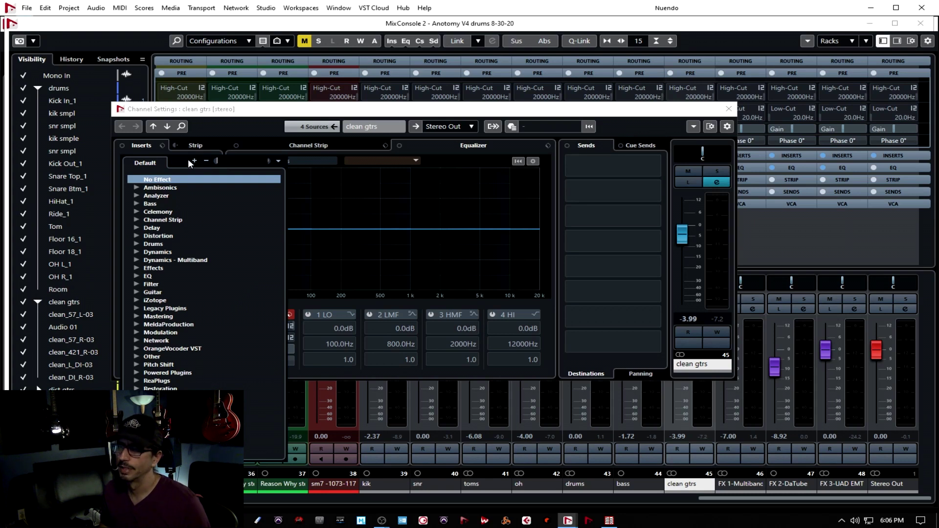
pyautogui.write('tel')
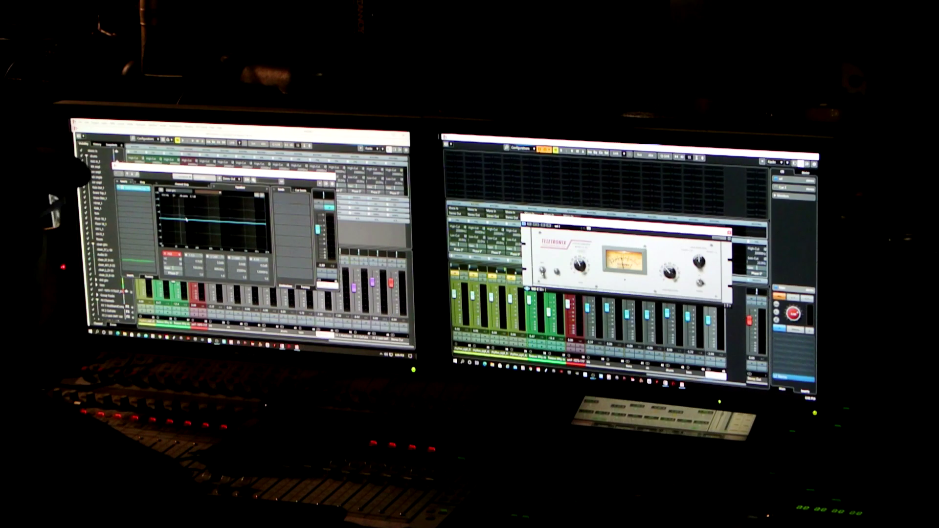
pyautogui.press('space')
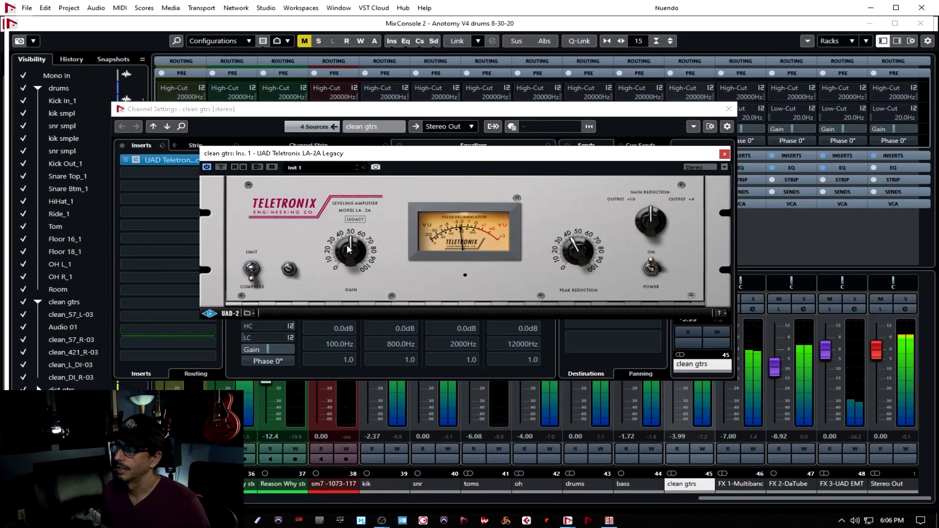
pyautogui.click(724, 154)
# - Equalize the clean gtrs group with about -21.2 dB at 38.7 Hz in the low band and +3.0 dB at 2718 Hz in the high-mid band
pyautogui.moveTo(263, 233); pyautogui.dragTo(270, 283)
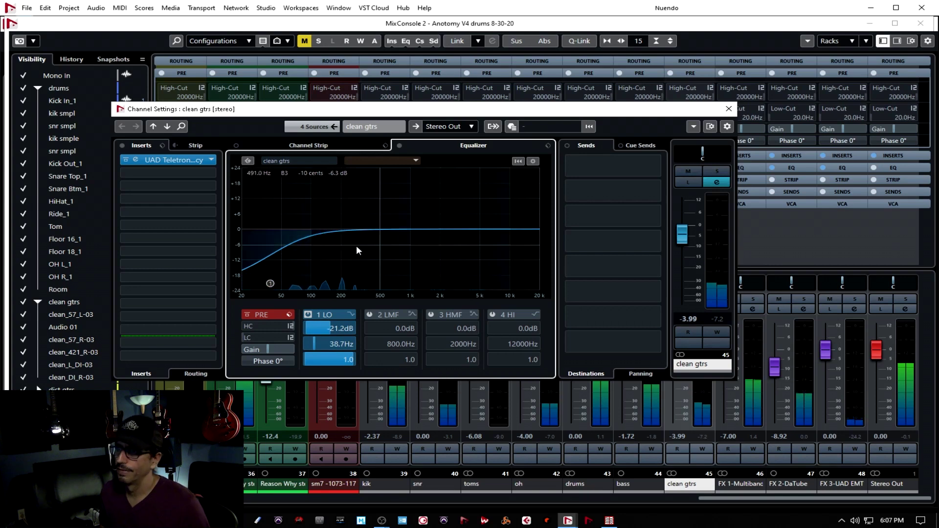
pyautogui.moveTo(426, 225); pyautogui.dragTo(456, 219)
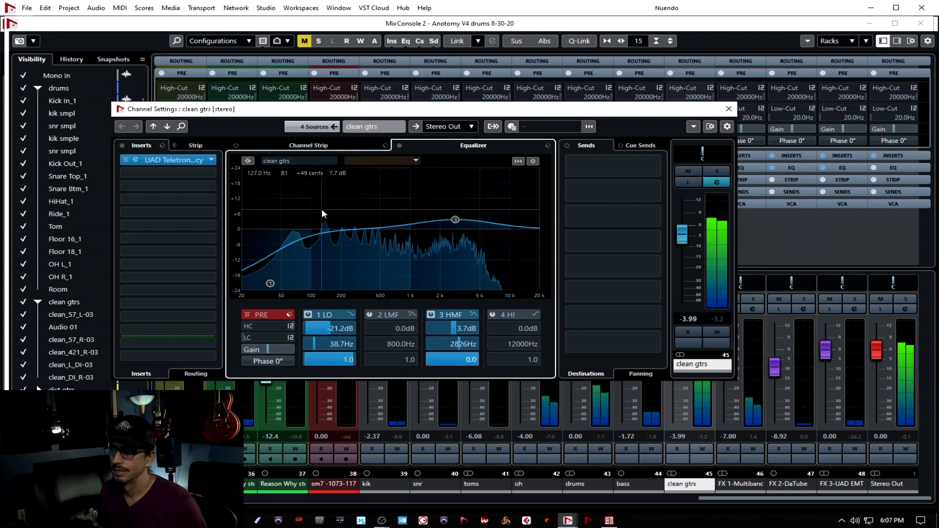
pyautogui.moveTo(453, 219); pyautogui.dragTo(454, 221)
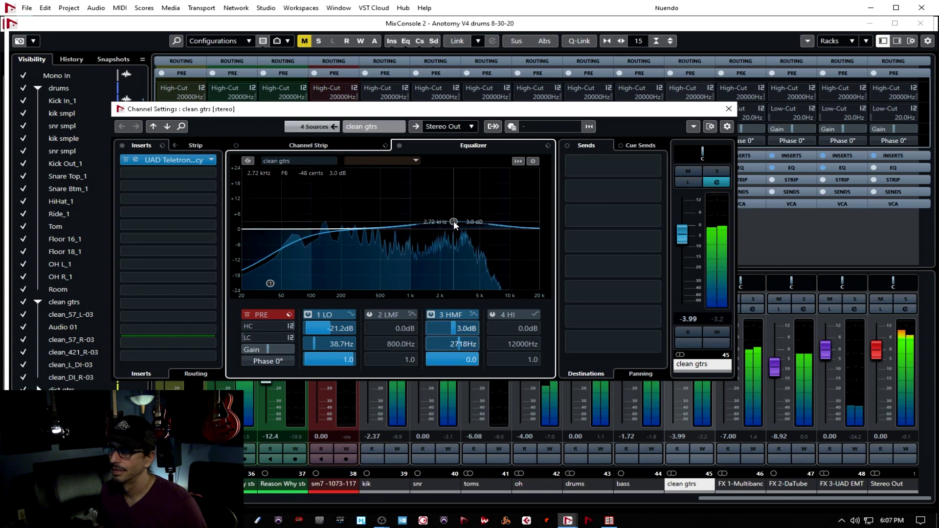
# - Insert the UAD Roland CE-1 chorus in the second slot of the clean gtrs group and choose a preset for it
pyautogui.click(175, 172)
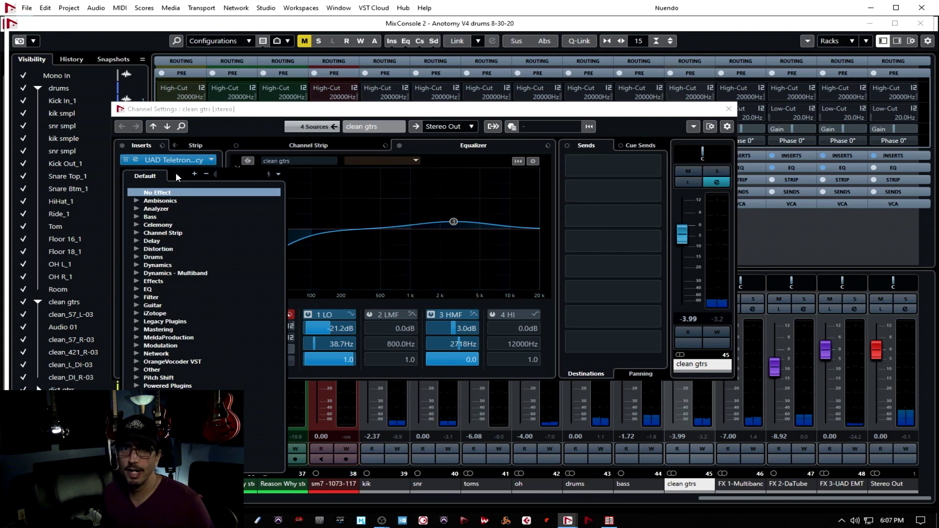
pyautogui.write('roland')
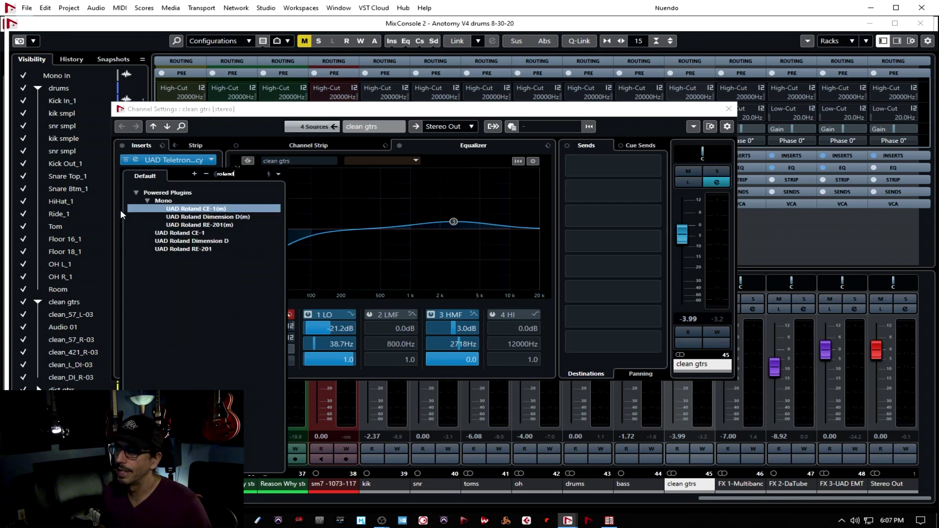
pyautogui.click(156, 237)
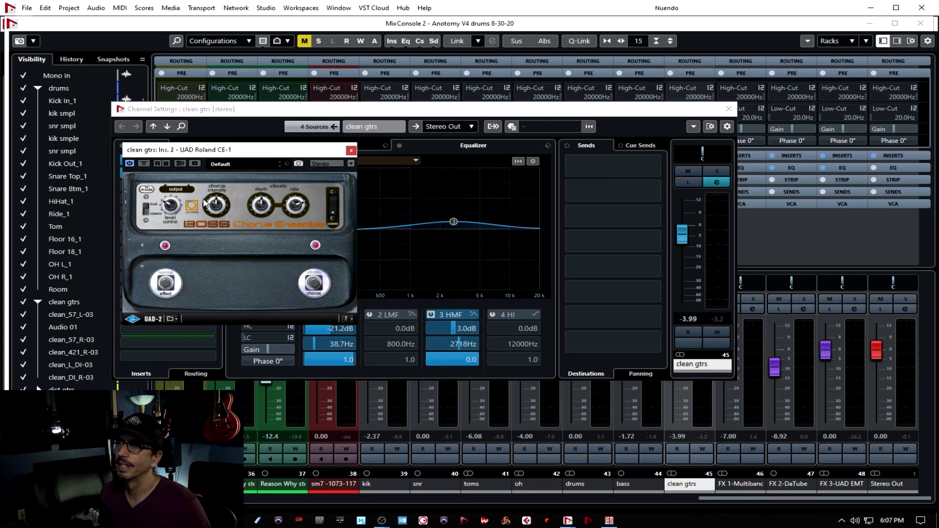
pyautogui.click(230, 164)
pyautogui.click(270, 216)
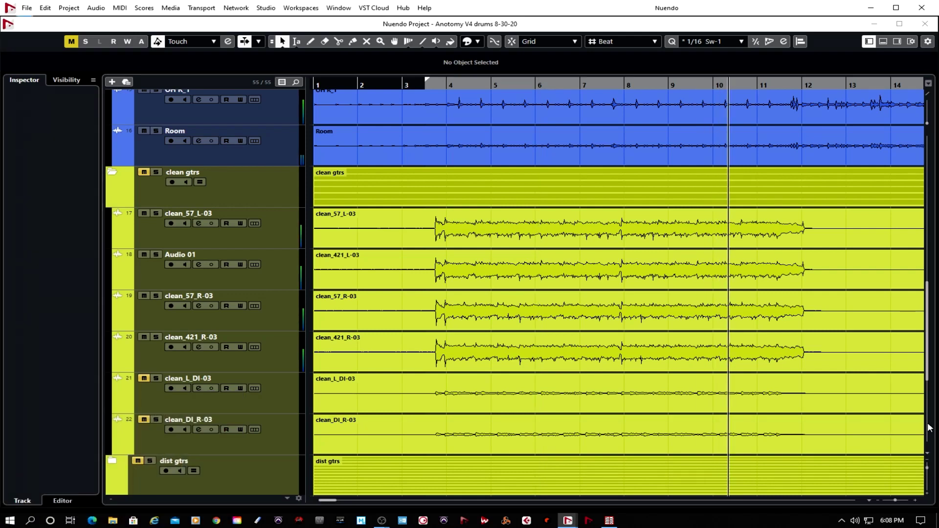
# - Collapse the clean gtrs folder in the project and expand the dist gtrs folder
pyautogui.moveTo(895, 497); pyautogui.dragTo(891, 497)
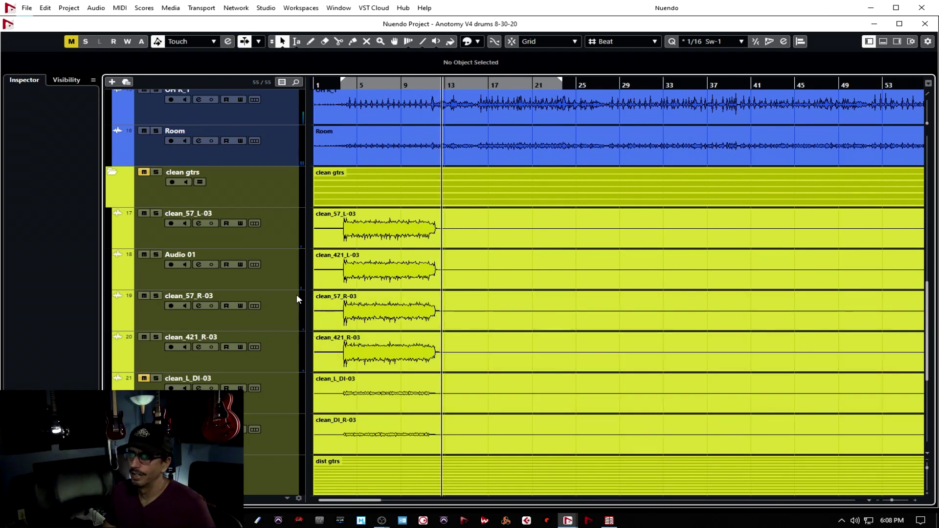
pyautogui.click(112, 172)
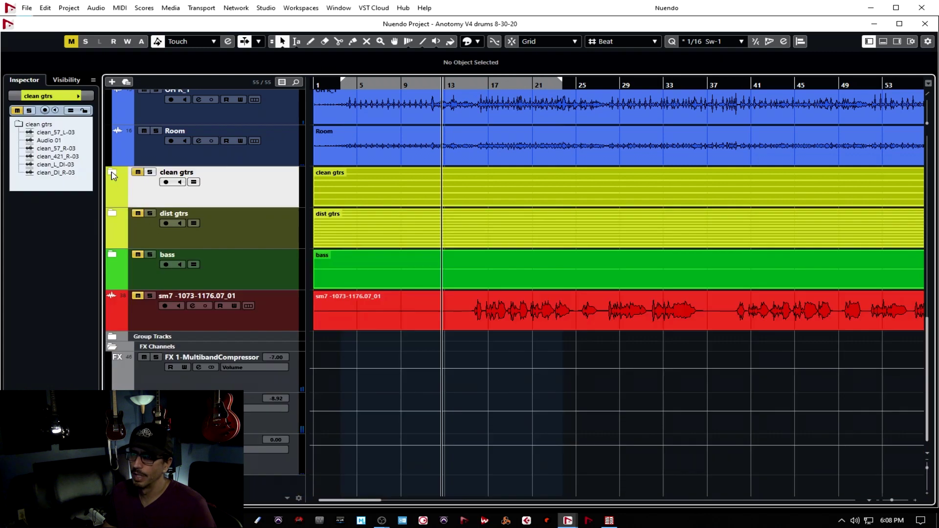
pyautogui.click(174, 236)
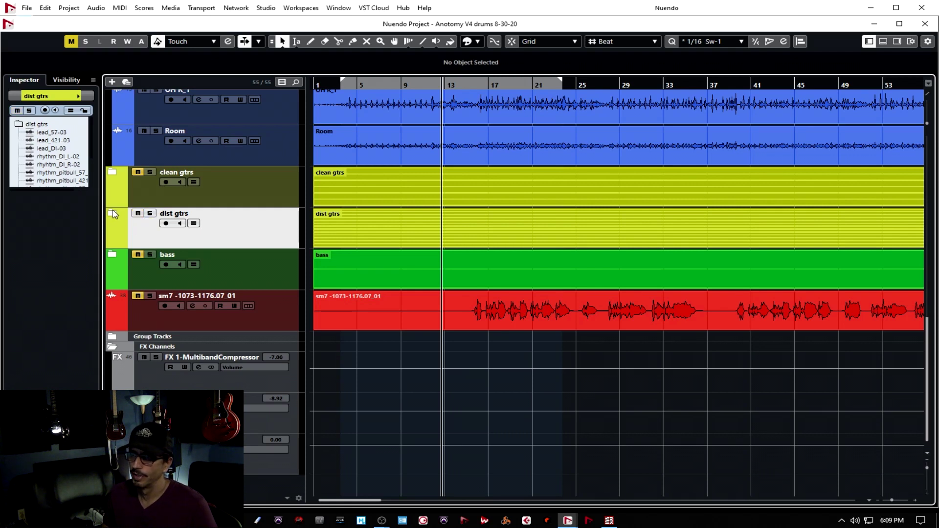
pyautogui.click(114, 212)
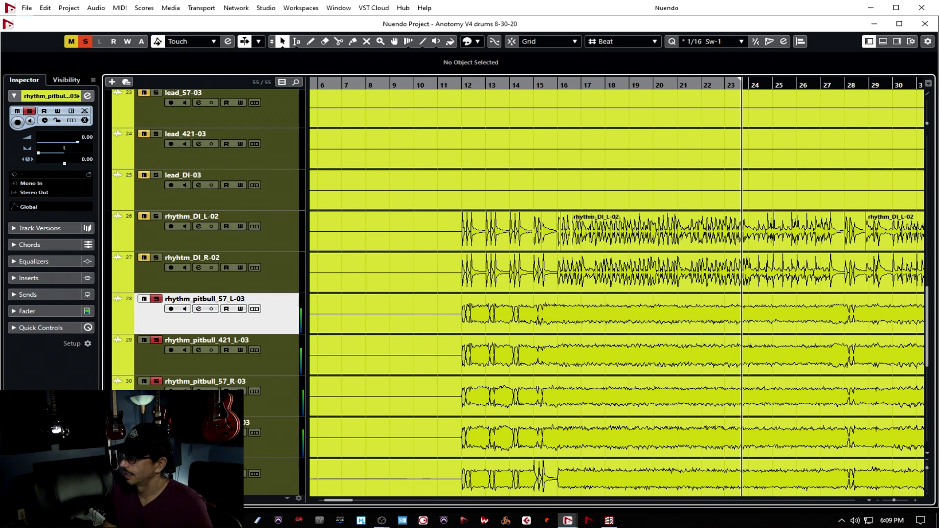
# - Select the four rhythm_pitbull tracks and lower their pre gain together in the MixConsole
pyautogui.keyDown('shift'); pyautogui.click(274, 443); pyautogui.keyUp('shift')
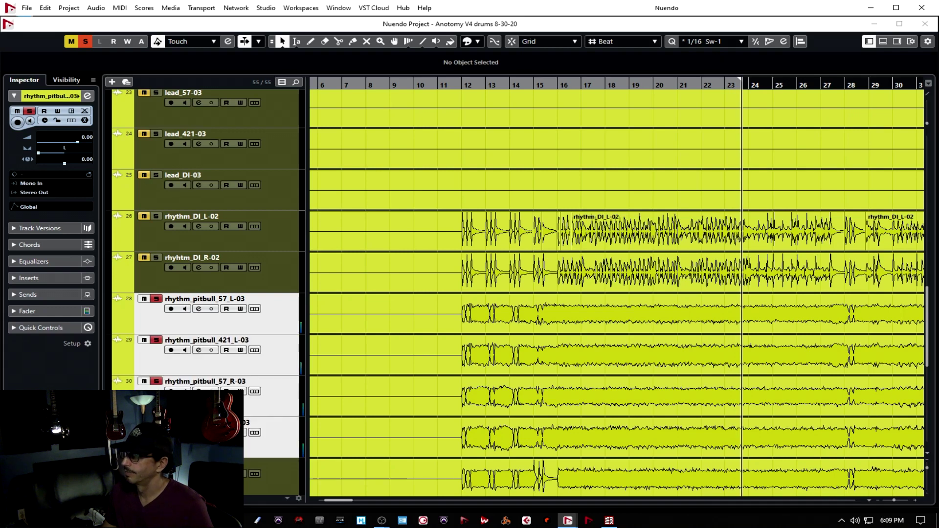
pyautogui.press('F3')
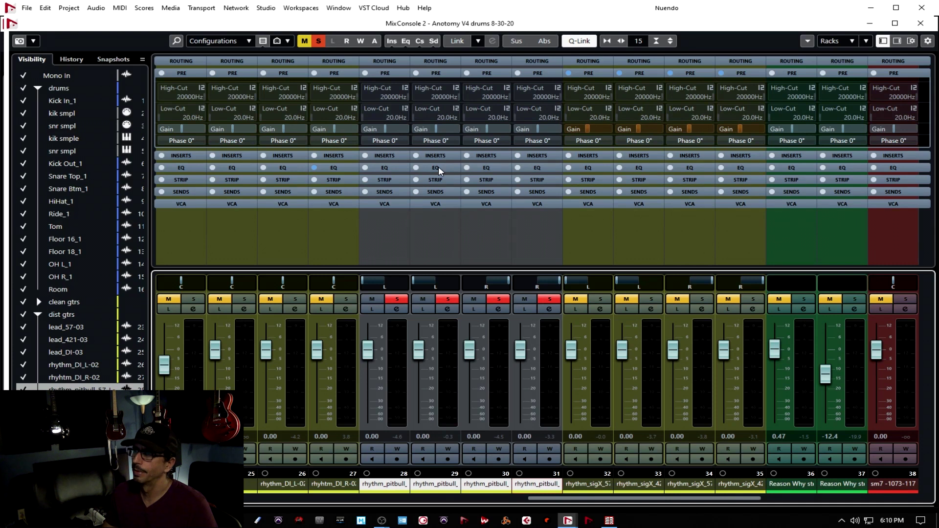
pyautogui.scroll(-6, 440, 131)
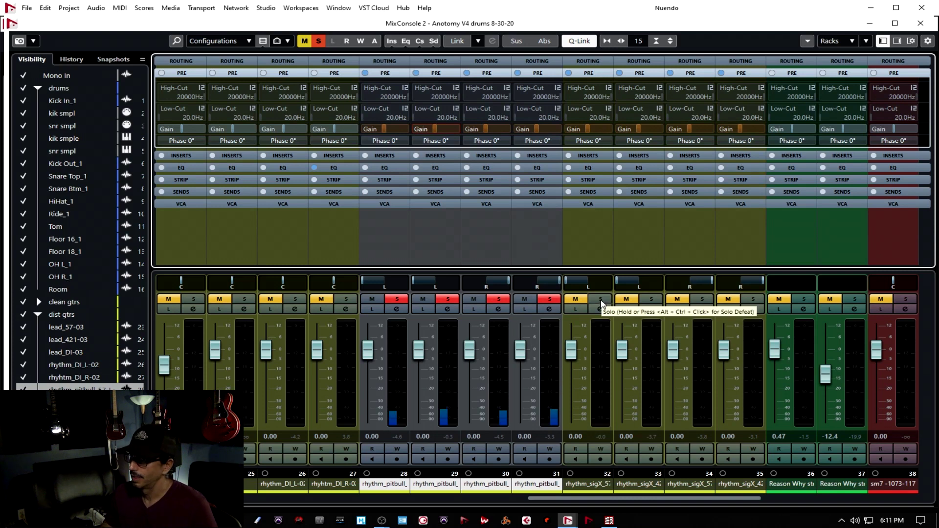
# - Take the rhythm_pitbull channels out of solo and play back the four rhythm_sigX channels soloed
pyautogui.click(601, 301)
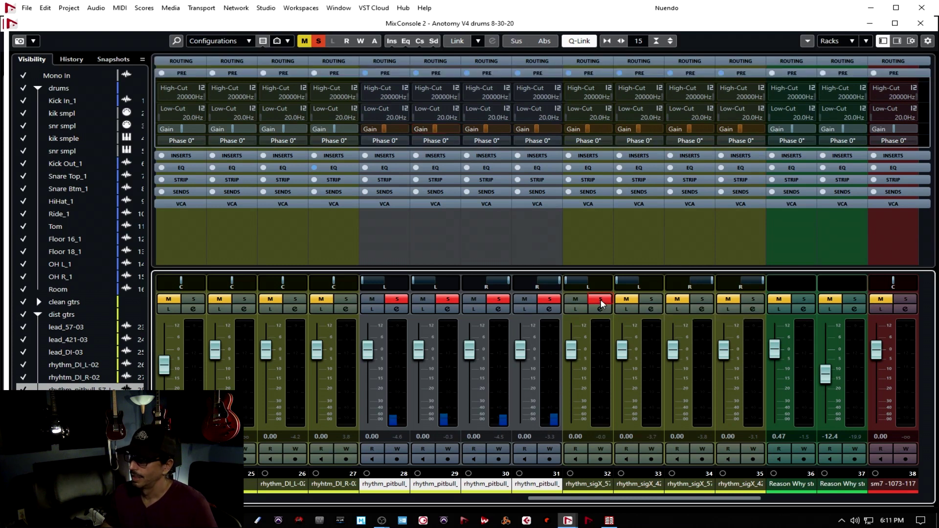
pyautogui.click(551, 300)
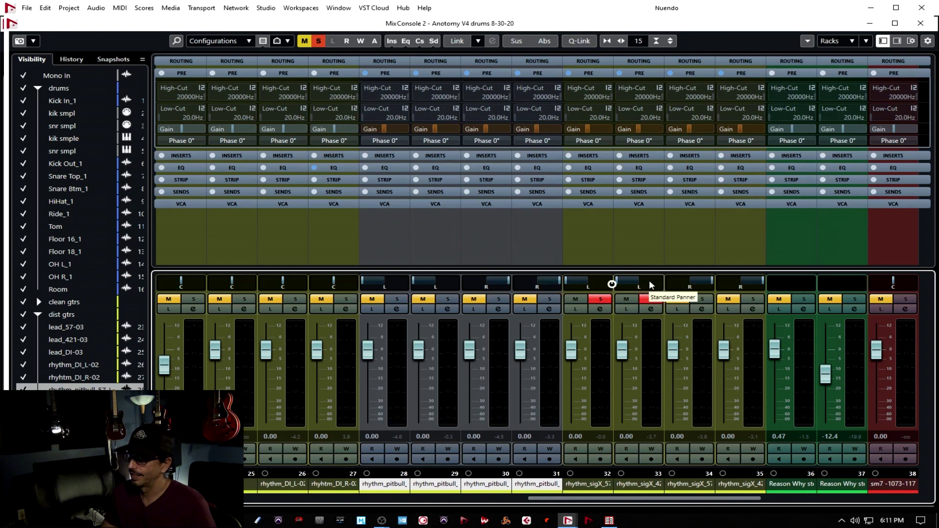
pyautogui.click(702, 299)
pyautogui.click(753, 300)
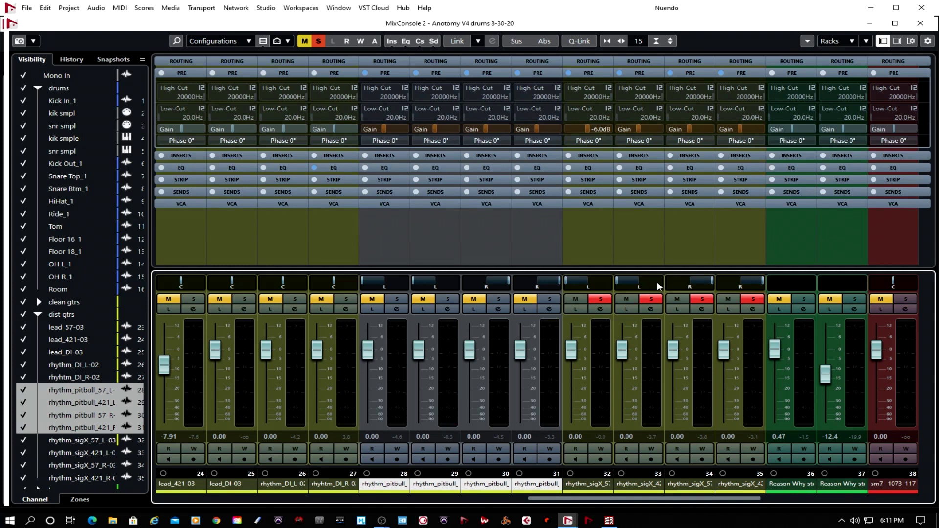
pyautogui.press('space')
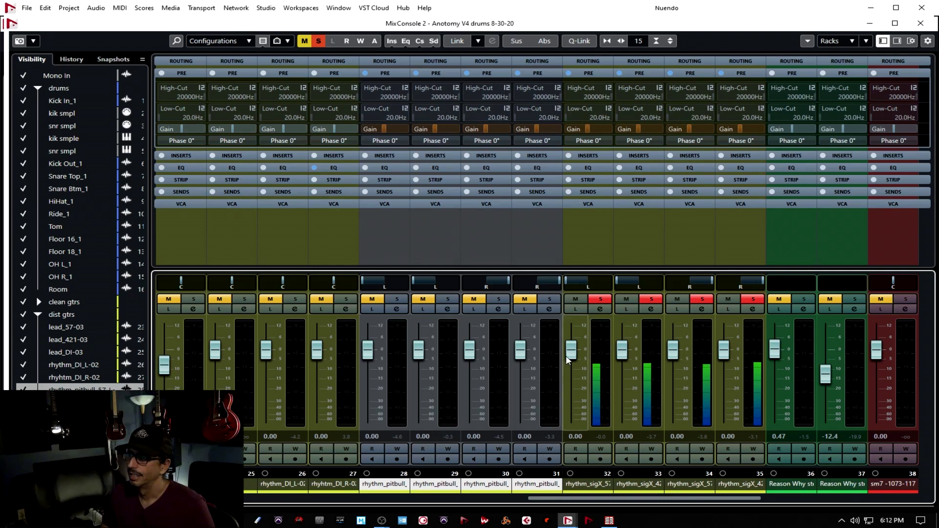
# - Select the eight rhythm_pitbull and rhythm_sigX channels and route them to a new stereo group channel named dist guitars
pyautogui.click(384, 484)
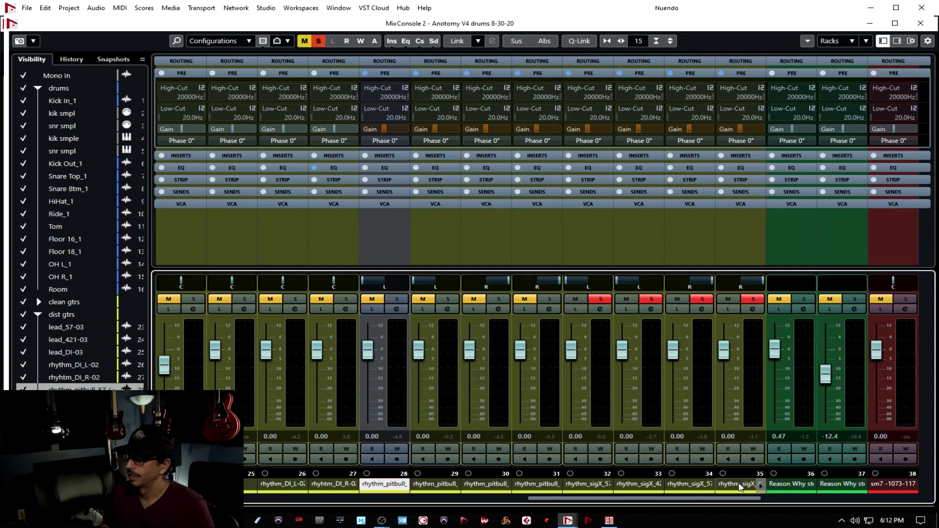
pyautogui.keyDown('shift'); pyautogui.click(738, 484); pyautogui.keyUp('shift')
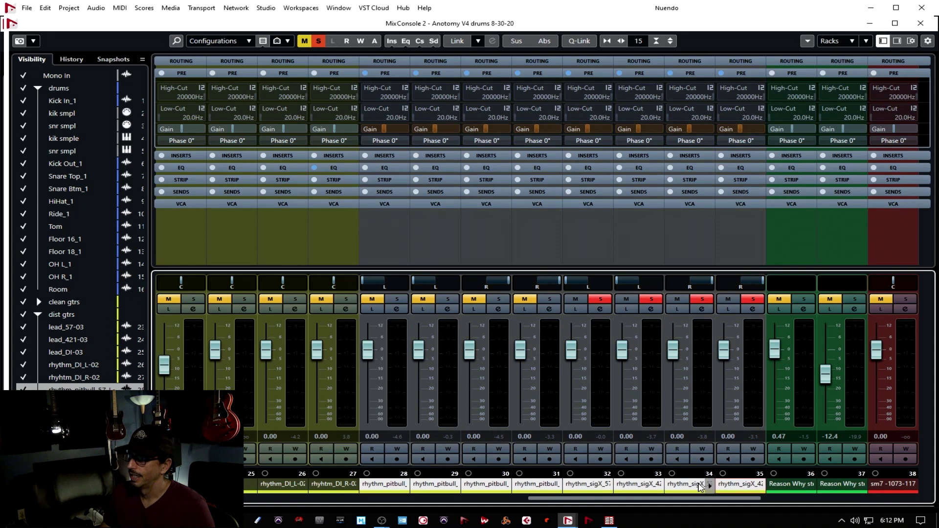
pyautogui.rightClick(738, 484)
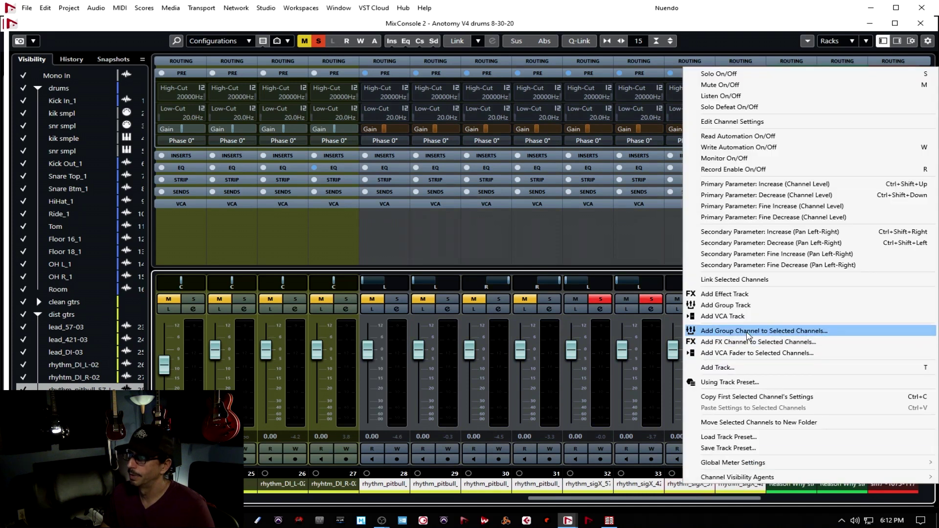
pyautogui.click(747, 333)
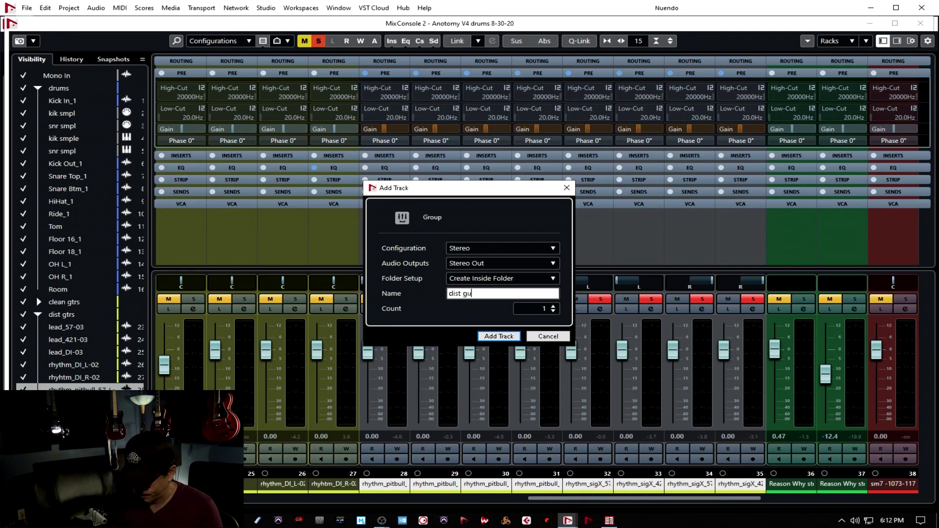
pyautogui.press('Return')
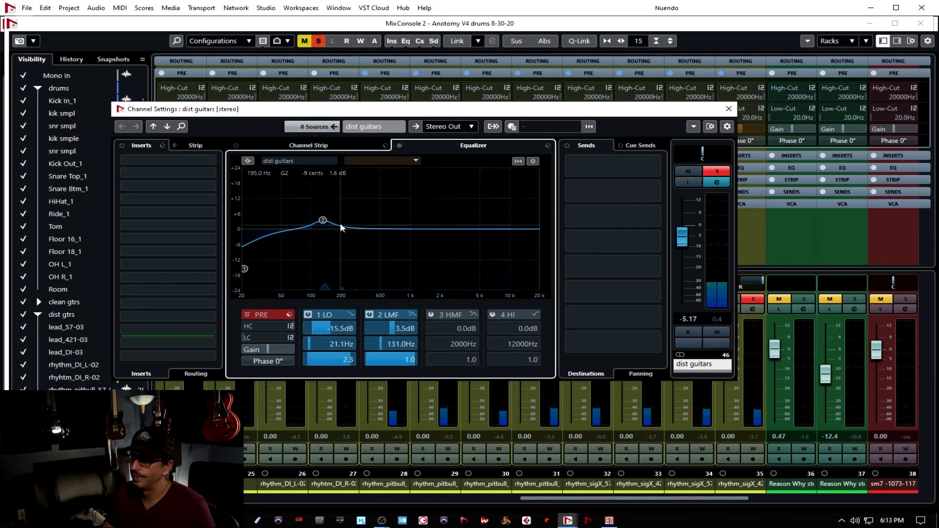
# - On the dist guitars EQ, boost the low-mid band 3.9 dB at 145.3 Hz and change the low band to a parametric cut near 20 Hz
pyautogui.moveTo(325, 223); pyautogui.dragTo(330, 221)
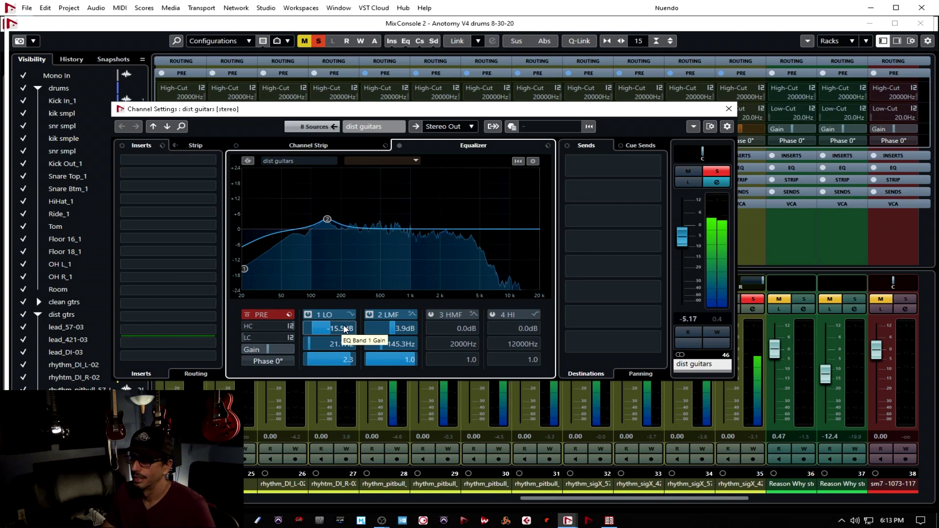
pyautogui.click(350, 314)
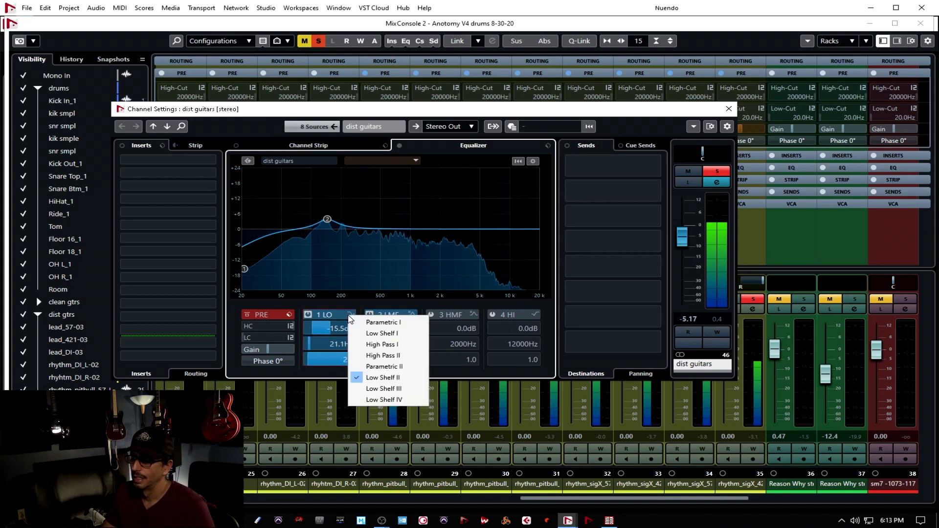
pyautogui.click(358, 328)
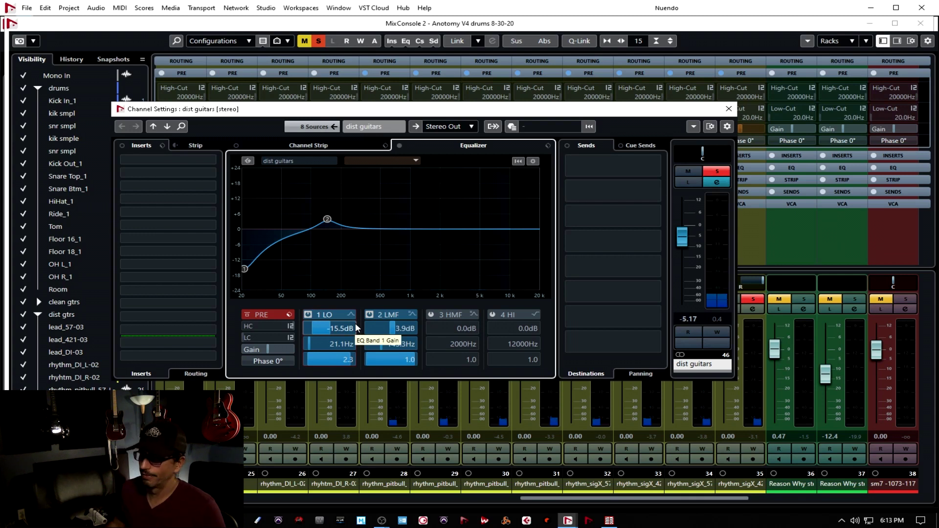
pyautogui.moveTo(244, 269); pyautogui.dragTo(241, 272)
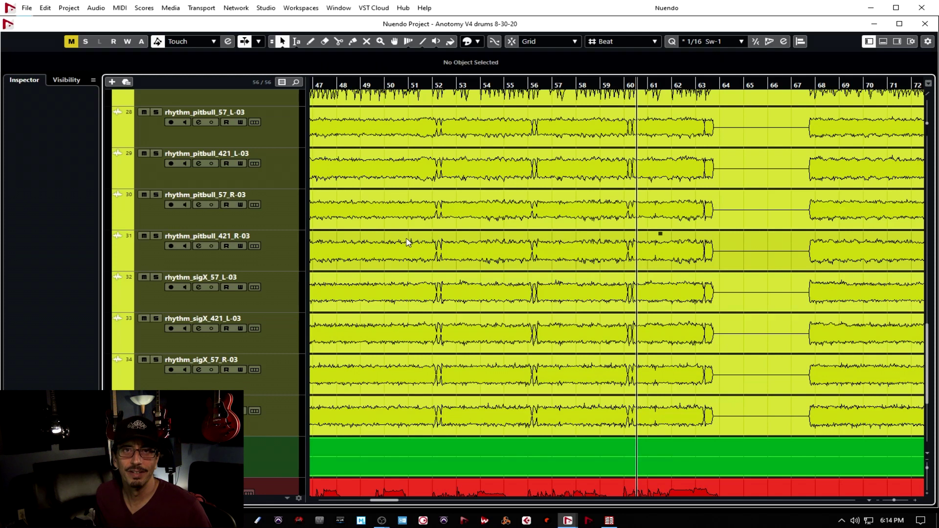
# - Select the clips on all rhythm_pitbull and rhythm_sigX tracks in the project and mute them
pyautogui.scroll(2, 457, 233)
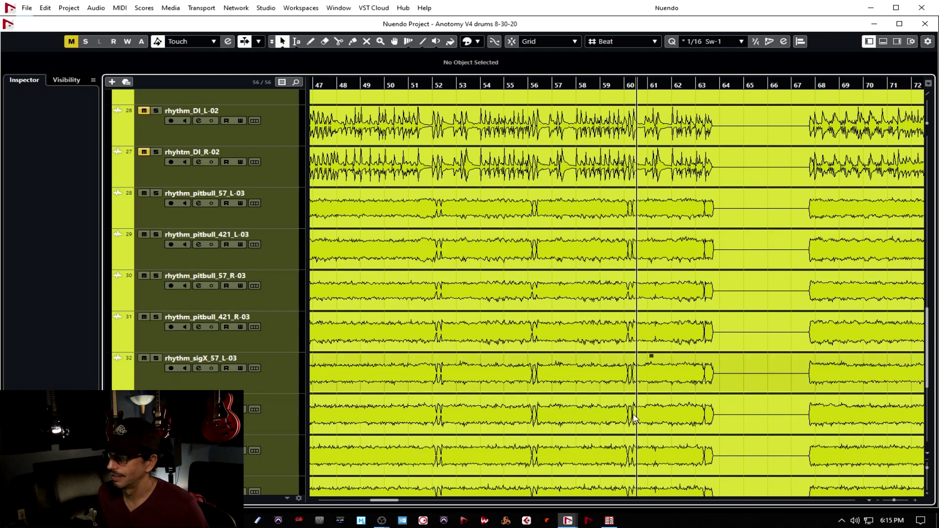
pyautogui.moveTo(892, 502); pyautogui.dragTo(883, 500)
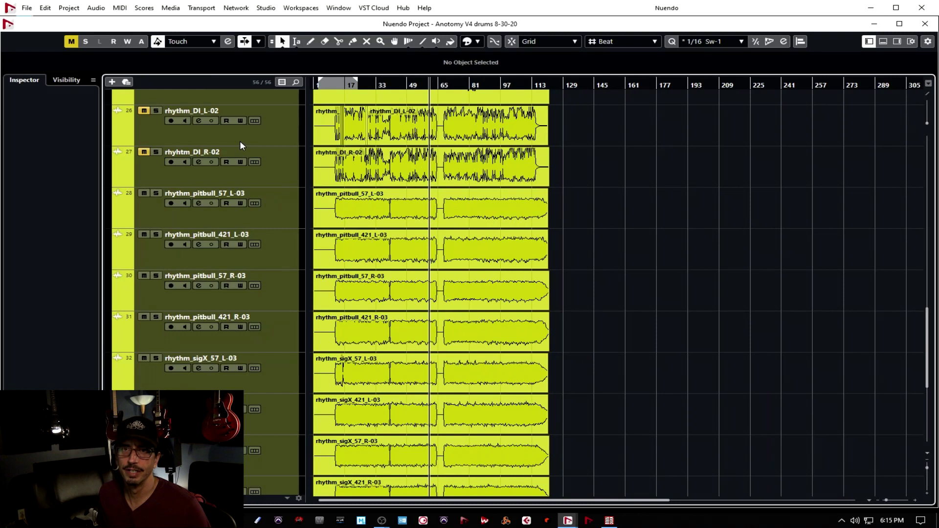
pyautogui.click(255, 127)
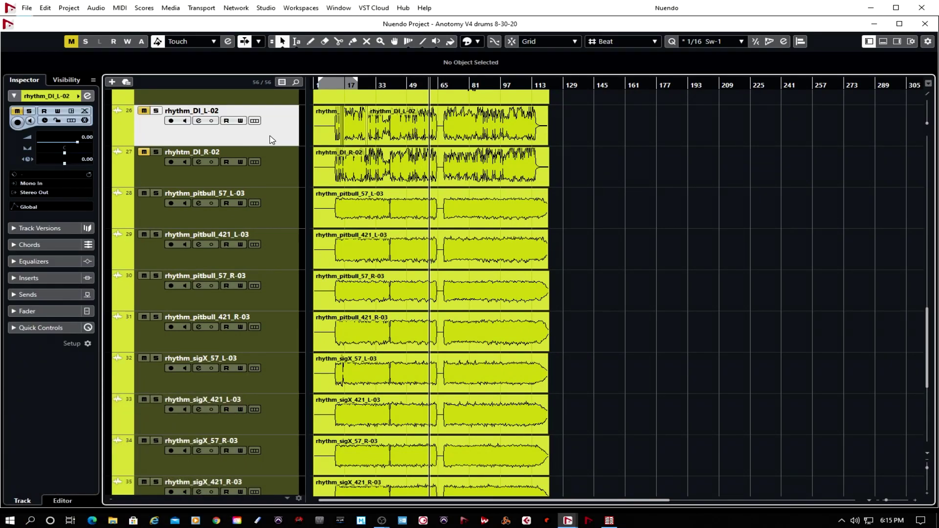
pyautogui.moveTo(575, 206); pyautogui.dragTo(148, 227)
pyautogui.hotkey('shift', 'm')
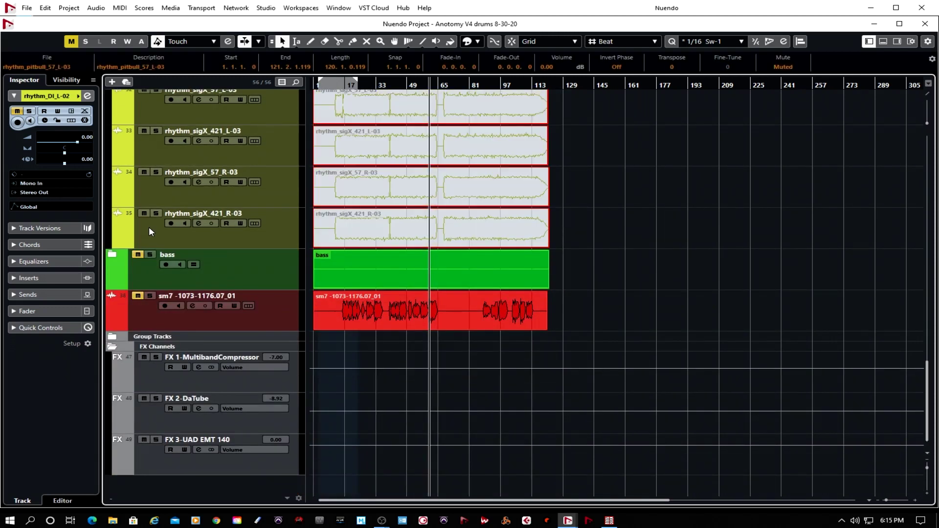
# - Unmute the rhythm_DI_L-02 track and insert Guitar Rig 5 in its first slot with the preset the Few EE L
pyautogui.scroll(4, 188, 235)
pyautogui.scroll(4, 188, 244)
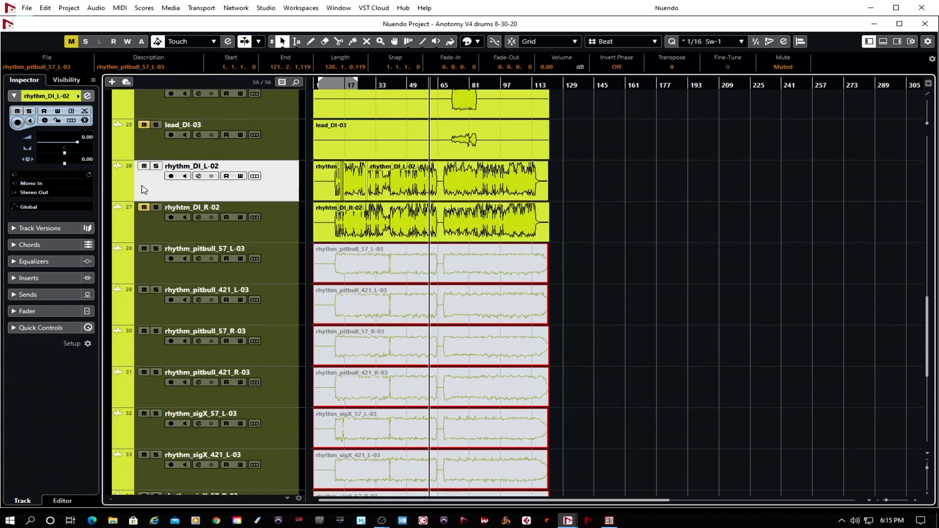
pyautogui.click(56, 278)
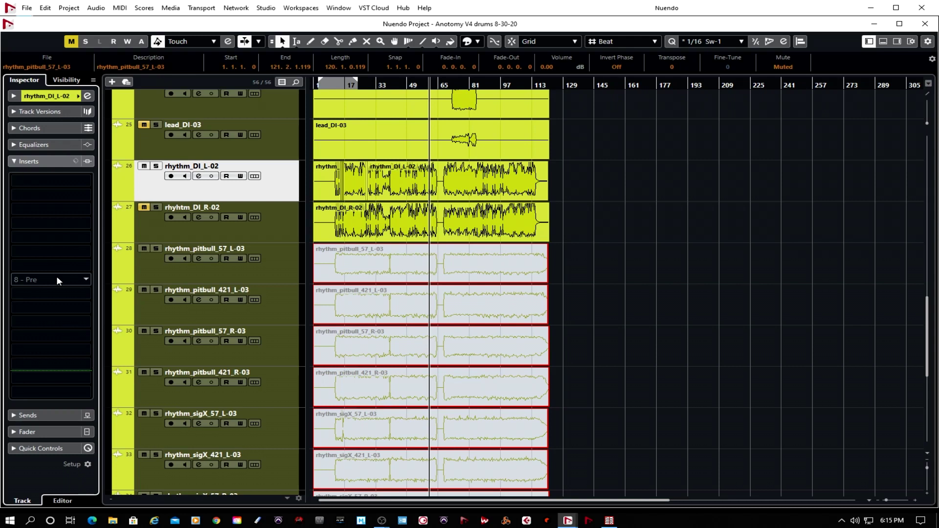
pyautogui.click(67, 181)
pyautogui.write('guit')
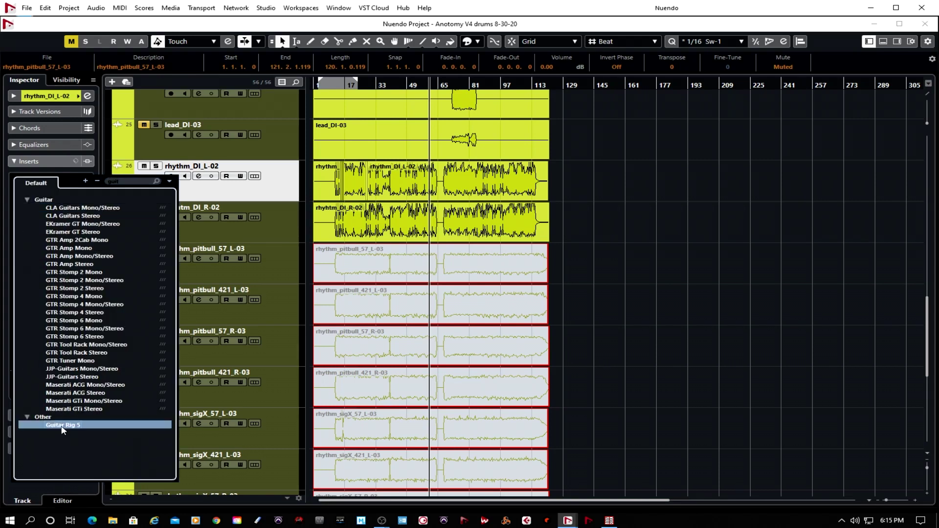
pyautogui.click(63, 425)
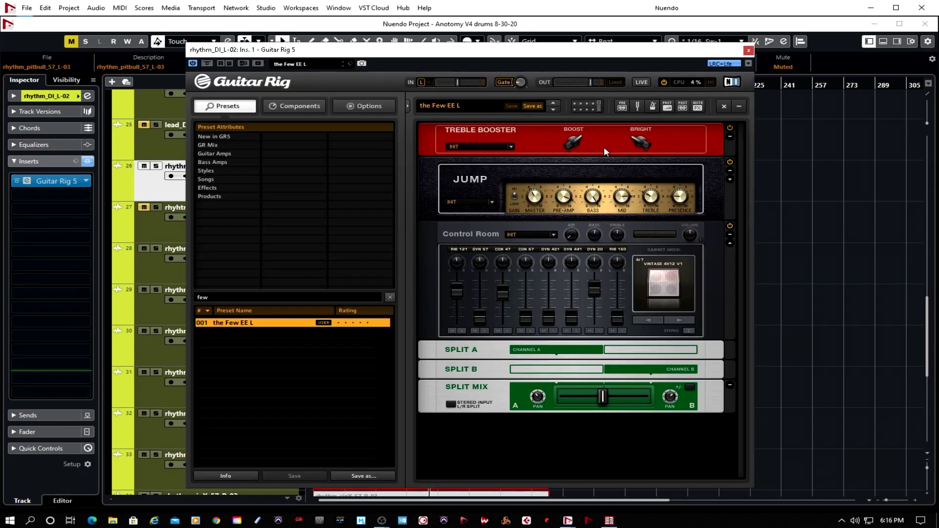
# - Hide Guitar Rig's preset browser and set the Jump amp's pre-amp volume to 6.57 while playing back the rhythm_DI_L-02 track
pyautogui.click(408, 107)
pyautogui.moveTo(375, 54); pyautogui.dragTo(601, 51)
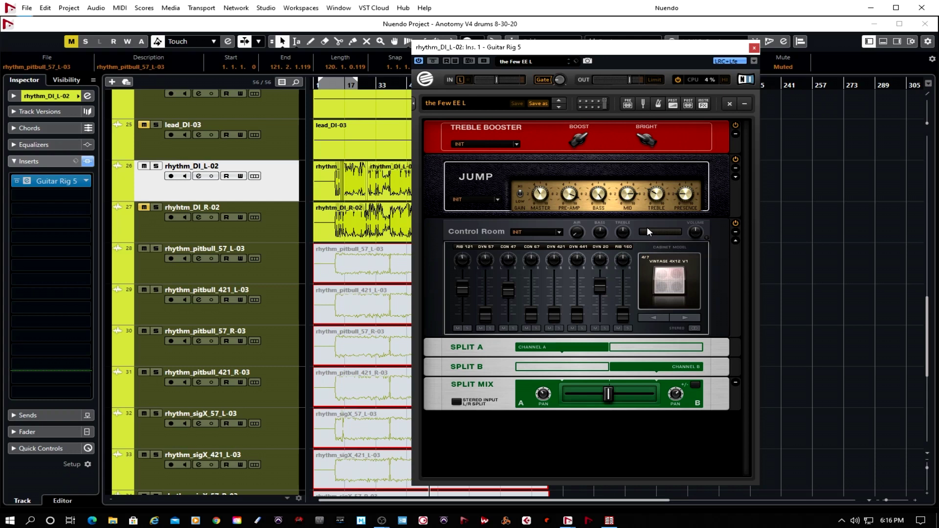
pyautogui.click(565, 194)
pyautogui.click(335, 84)
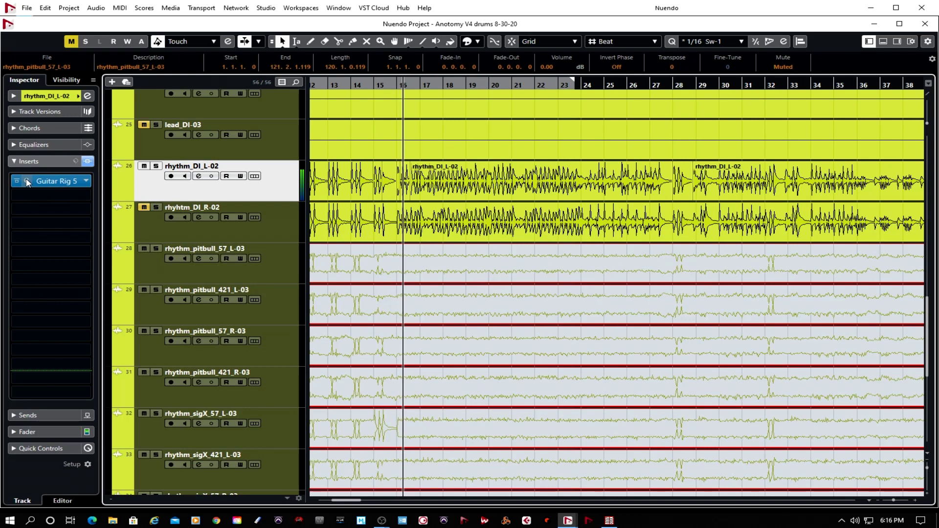
pyautogui.click(27, 181)
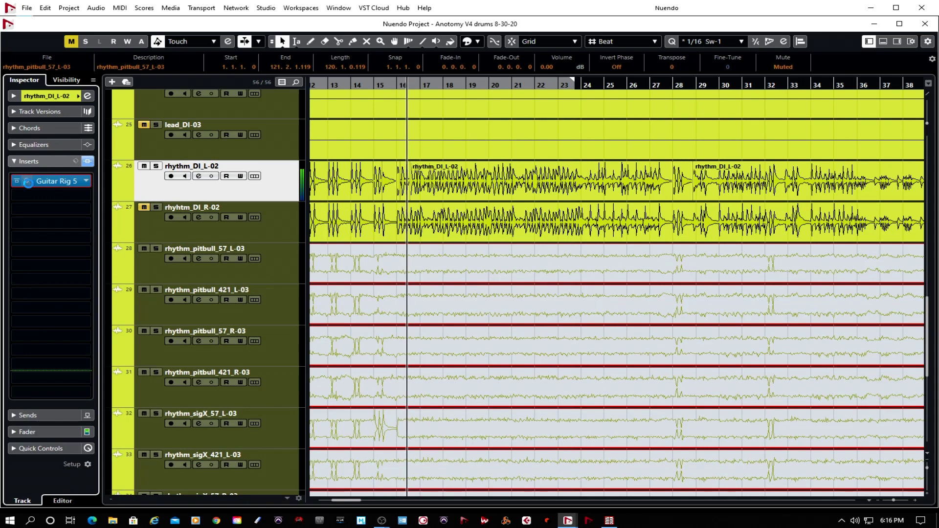
pyautogui.moveTo(570, 202)
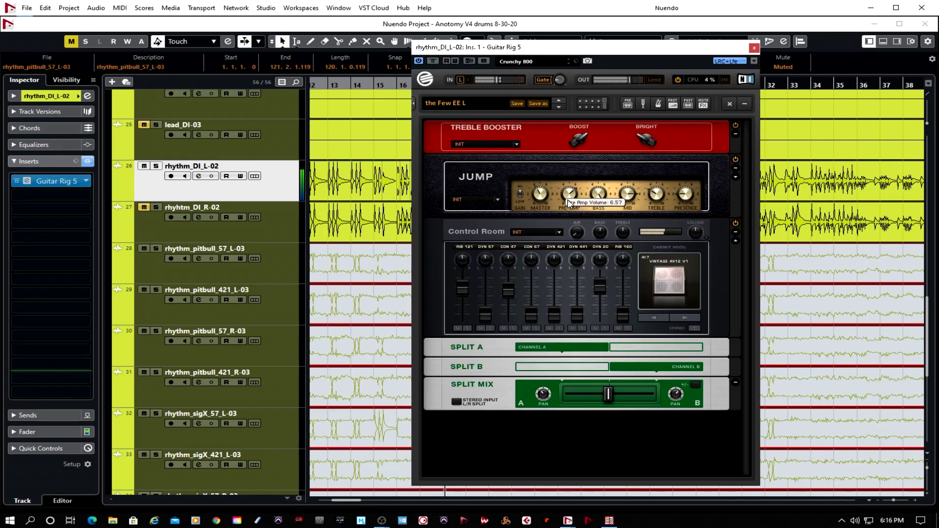
pyautogui.moveTo(571, 145)
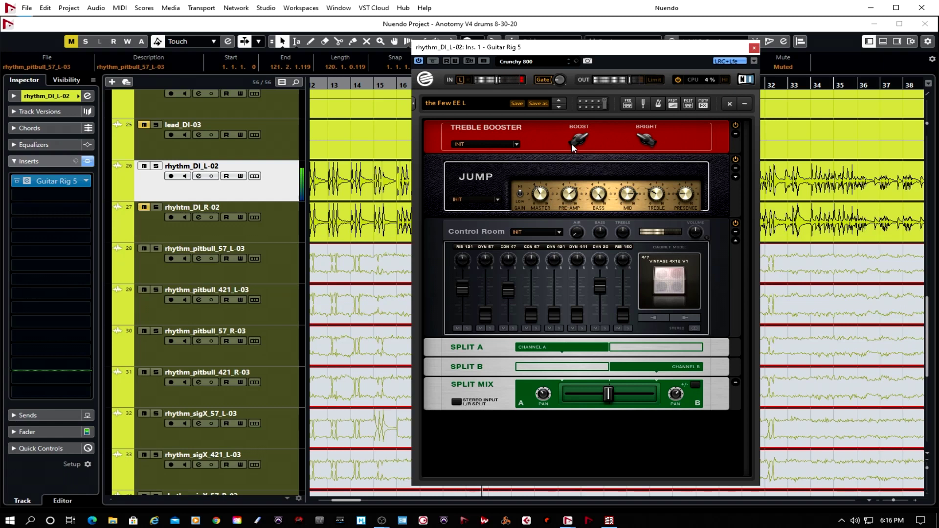
pyautogui.click(294, 187)
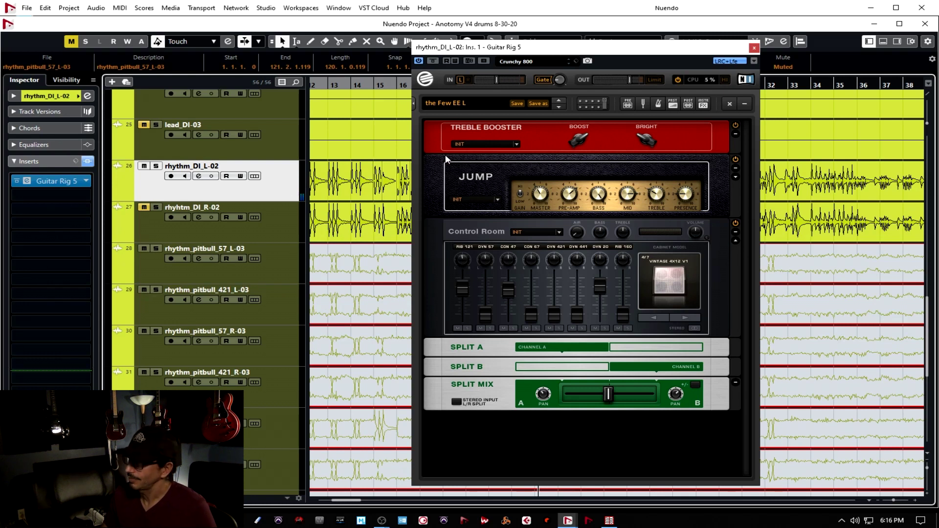
pyautogui.click(754, 47)
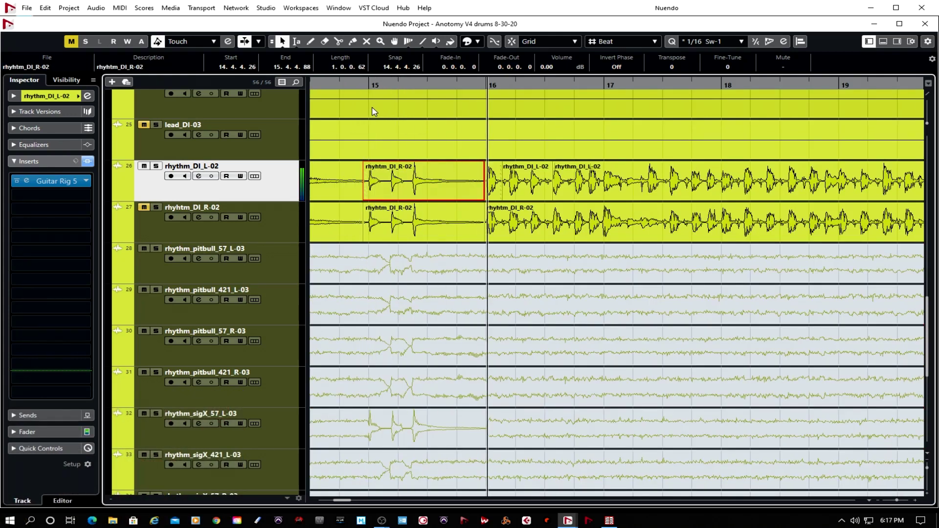
# - Unmute the rhyhtm_DI_R-02 track, select both rhythm DI tracks and play them back together
pyautogui.moveTo(899, 502); pyautogui.dragTo(895, 503)
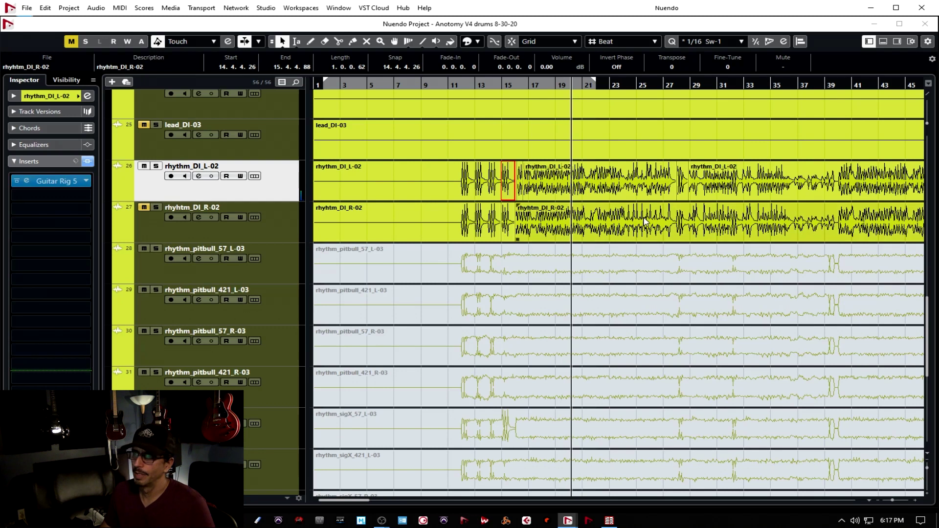
pyautogui.click(144, 207)
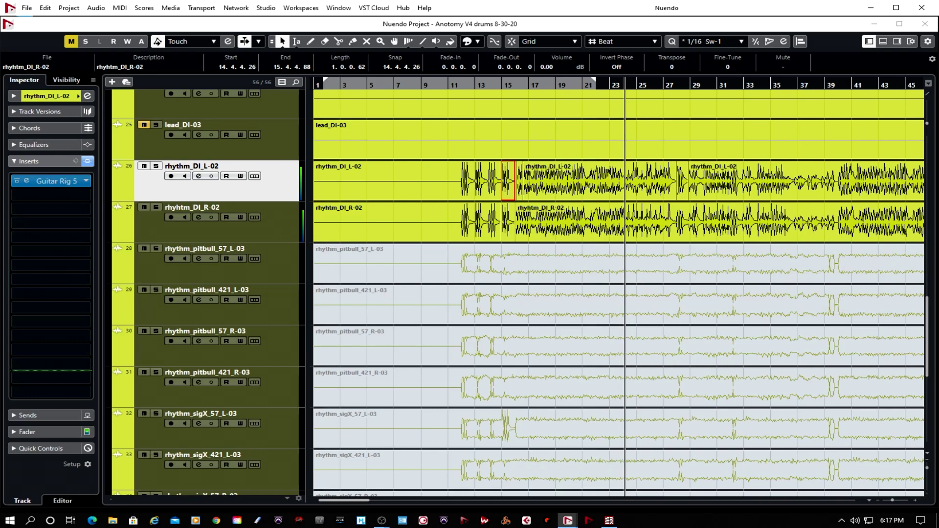
pyautogui.keyDown('shift'); pyautogui.click(279, 230); pyautogui.keyUp('shift')
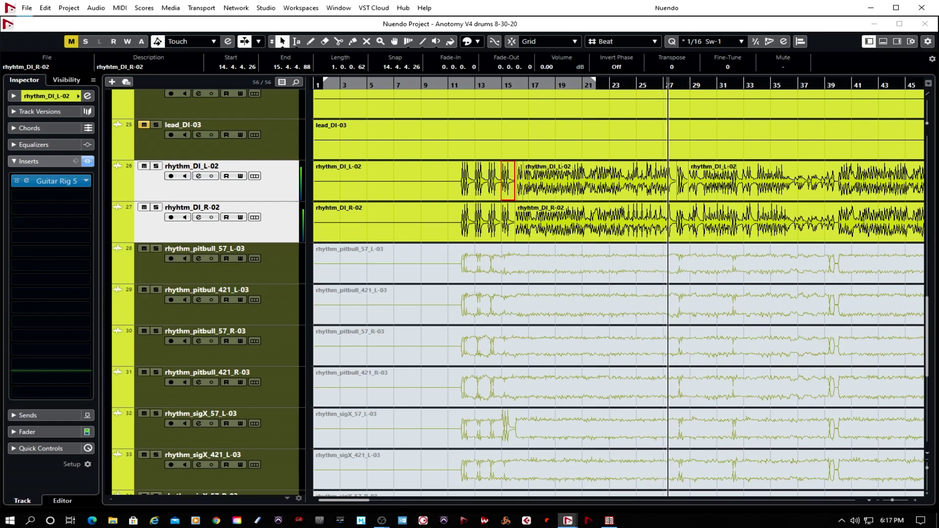
pyautogui.click(719, 211)
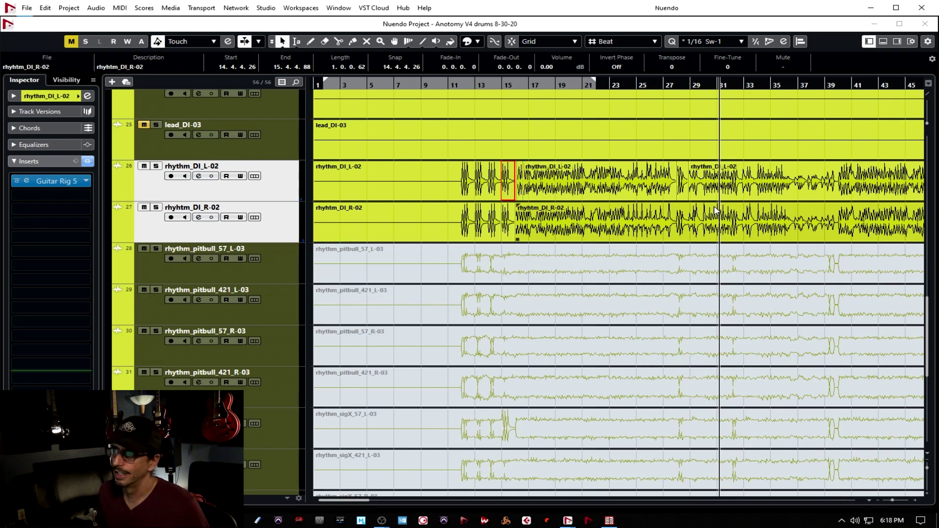
# - Unmute the clips on all rhythm_pitbull and rhythm_sigX tracks and play back the original amps
pyautogui.click(279, 230)
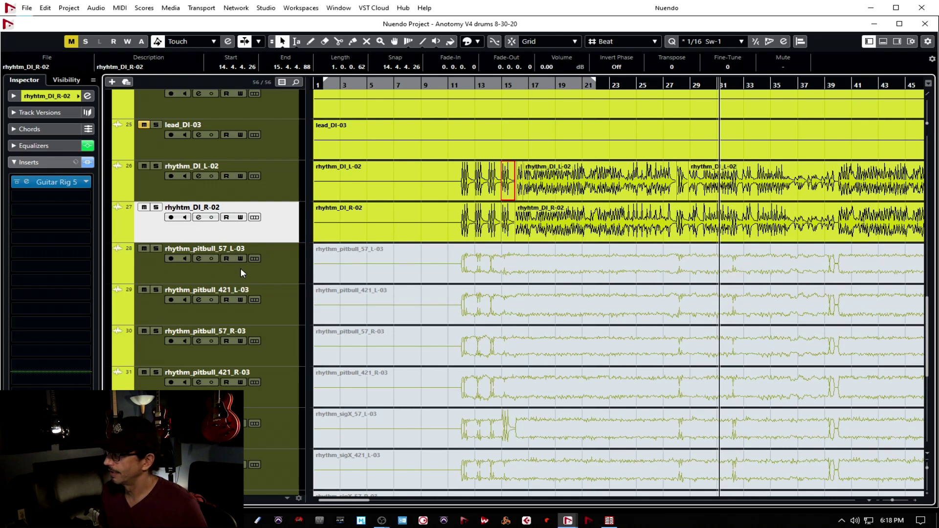
pyautogui.click(561, 281)
pyautogui.scroll(-4, 582, 423)
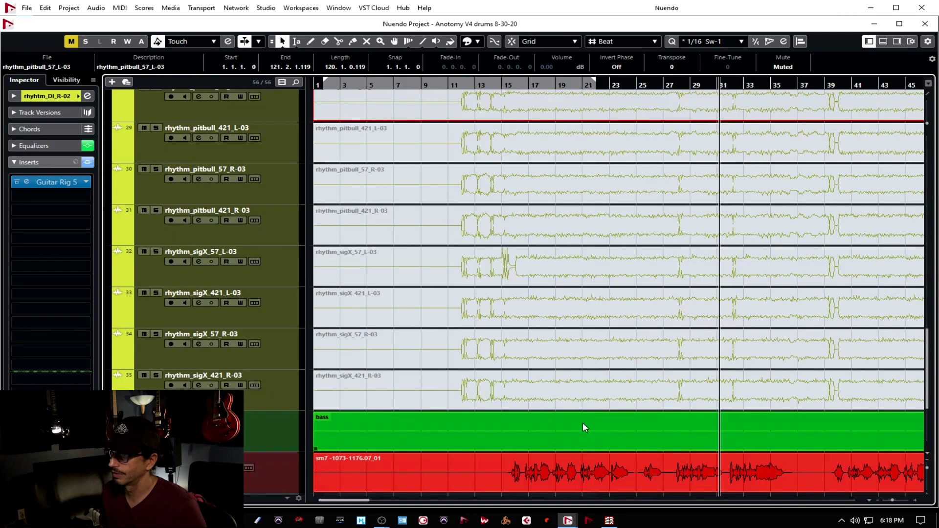
pyautogui.keyDown('shift'); pyautogui.click(581, 388); pyautogui.keyUp('shift')
pyautogui.hotkey('shift', 'u')
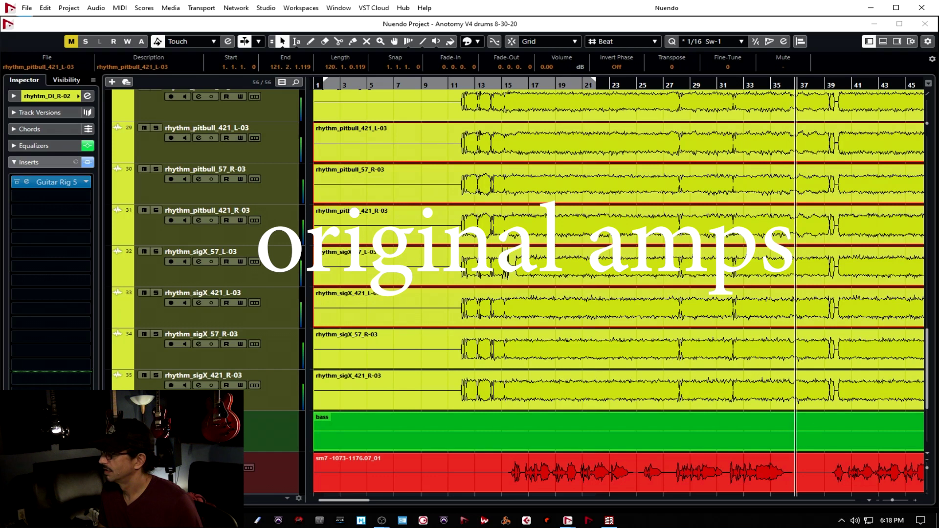
# - Mute the original rhythm amp tracks and route the two rhythm DI tracks to a new stereo group channel named REAMP GT
pyautogui.press('m')
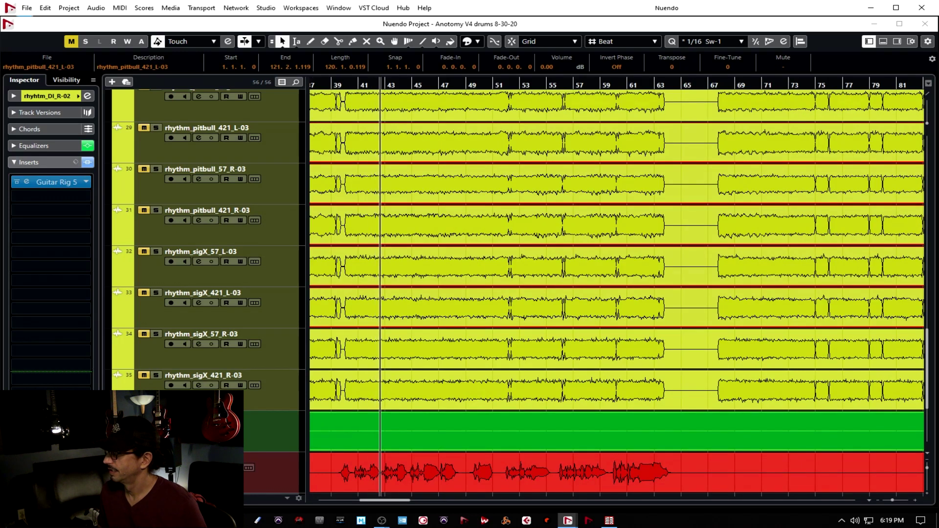
pyautogui.hotkey('shift', 'Up')
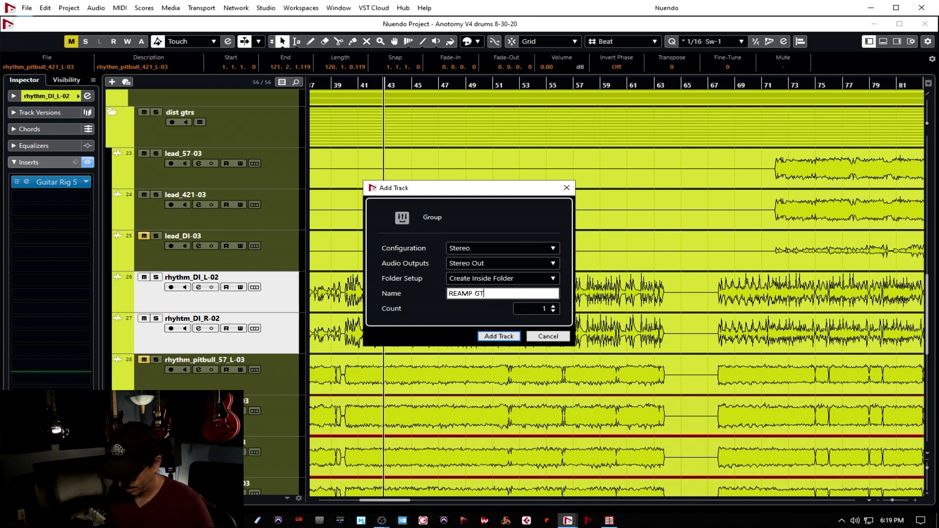
pyautogui.press('Return')
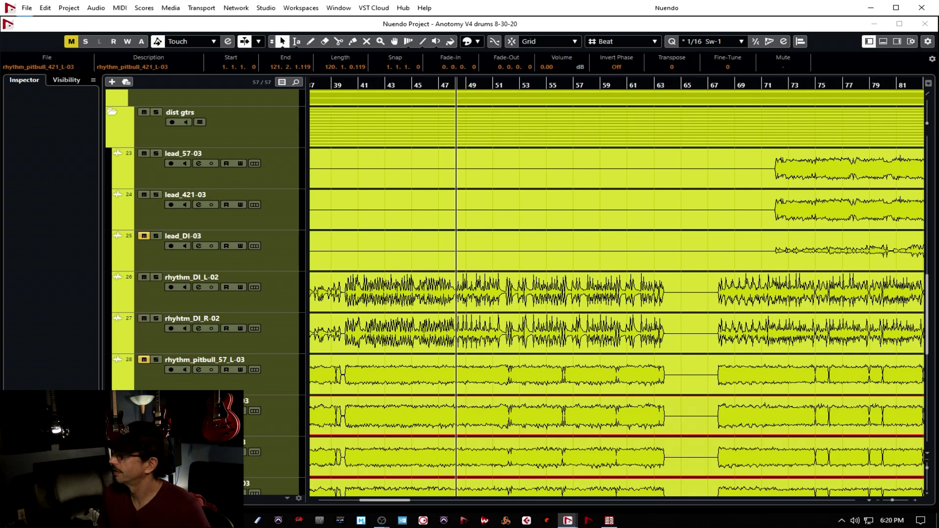
# - Switch the cabinet model on rhyhtm_DI_R-02's Heavy 800 Guitar Rig preset to Vintage 4x12 V1 during playback
pyautogui.click(635, 131)
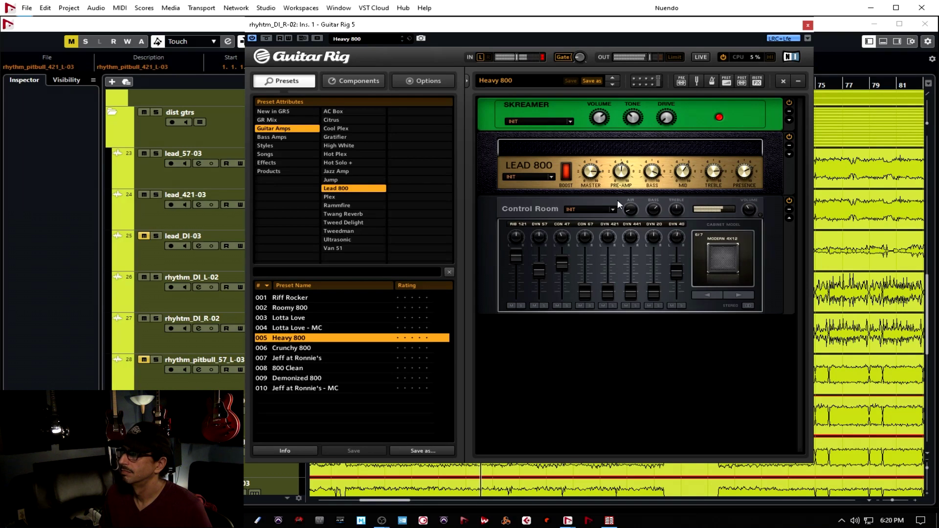
pyautogui.click(739, 295)
pyautogui.click(740, 295)
pyautogui.click(739, 295)
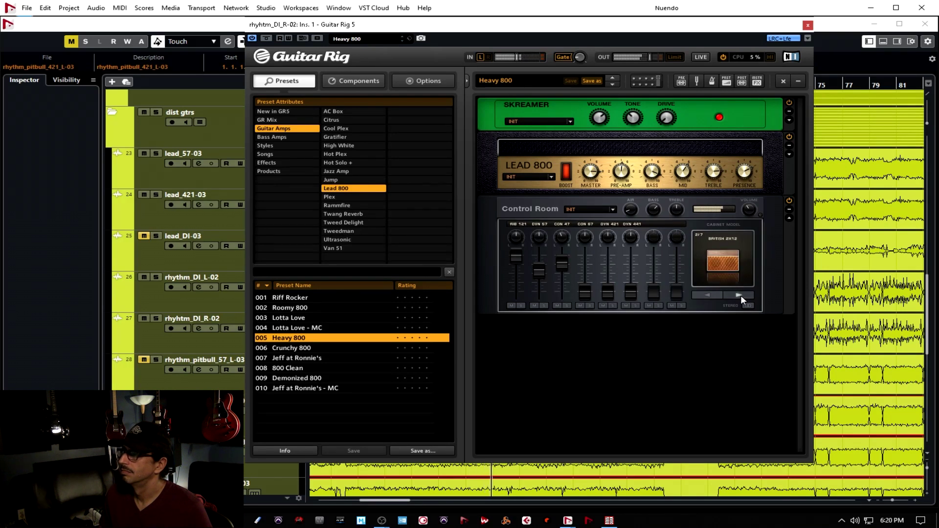
pyautogui.click(739, 294)
pyautogui.click(739, 295)
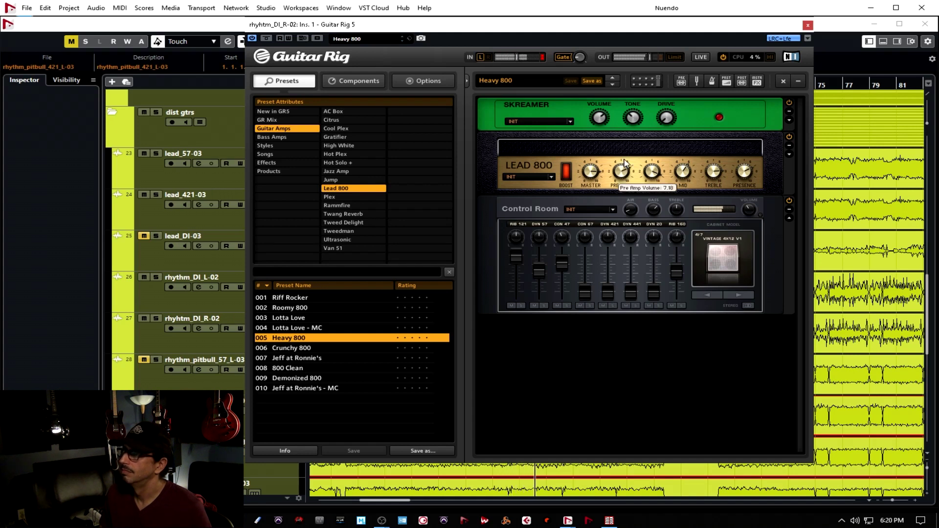
# - Fine-tune the Lead 800 amp's pre-amp volume on rhyhtm_DI_R-02 and close Guitar Rig
pyautogui.moveTo(590, 180)
pyautogui.moveTo(624, 175)
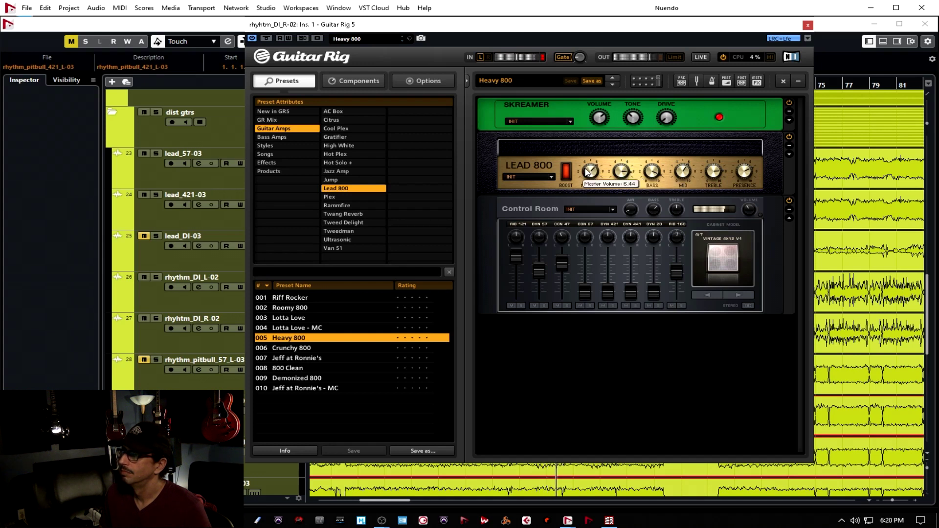
pyautogui.moveTo(621, 174); pyautogui.dragTo(619, 177)
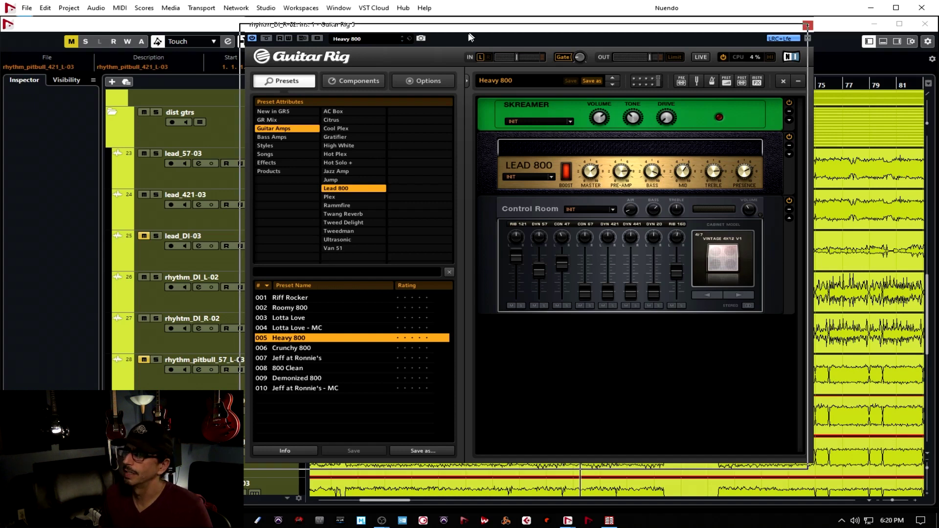
pyautogui.moveTo(583, 23); pyautogui.dragTo(569, 38)
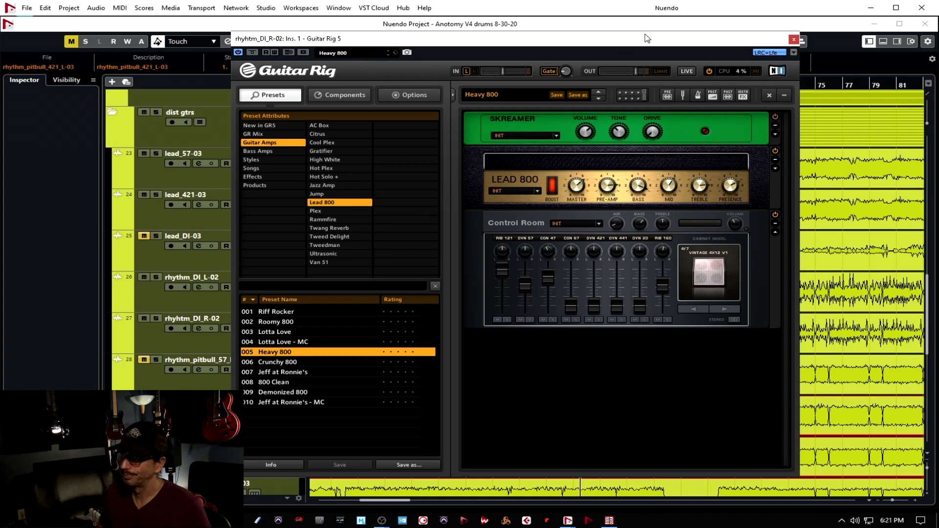
pyautogui.click(792, 41)
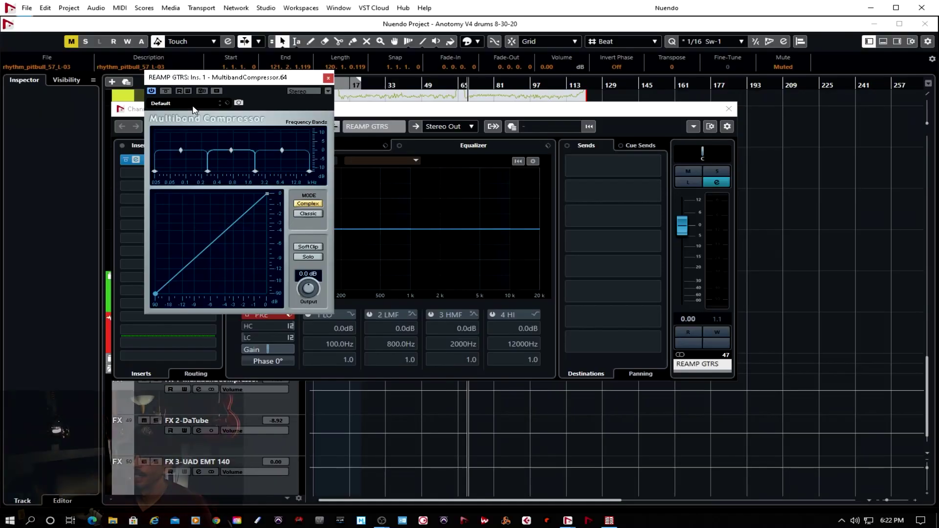
# - Load the Electric Guitar preset in the MultibandCompressor on the REAMP GTRS group
pyautogui.click(186, 103)
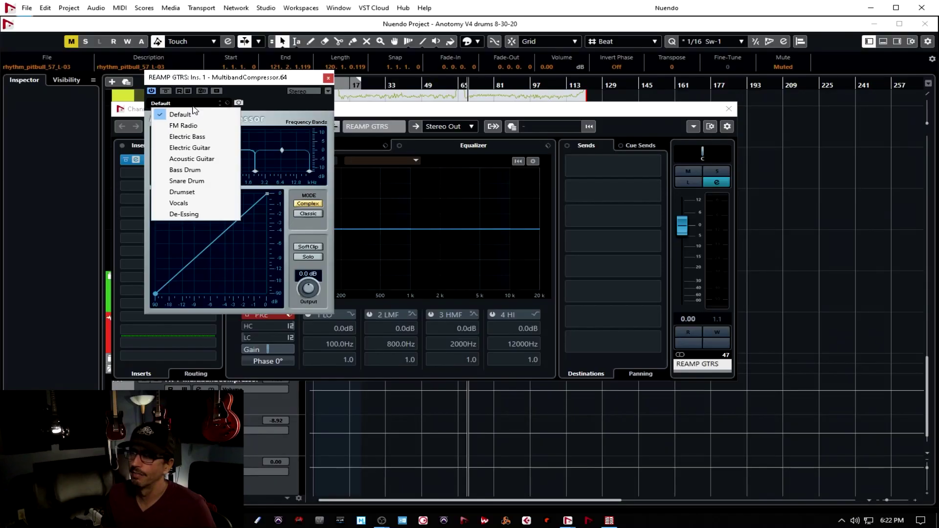
pyautogui.click(210, 148)
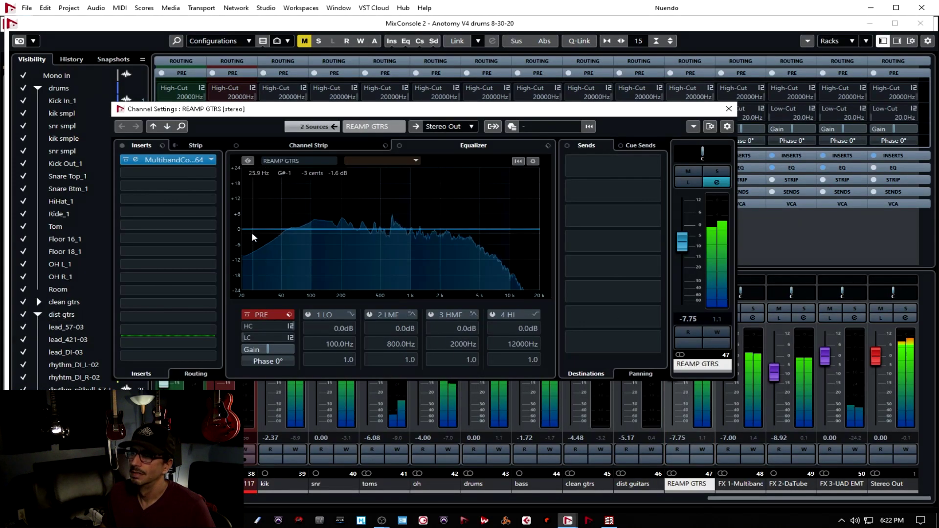
# - On the REAMP GTRS EQ, cut the low band about 19.9 dB at 32.7 Hz and boost the low-mid band 4.1 dB at 153 Hz
pyautogui.moveTo(253, 237); pyautogui.dragTo(262, 282)
pyautogui.moveTo(344, 223); pyautogui.dragTo(334, 222)
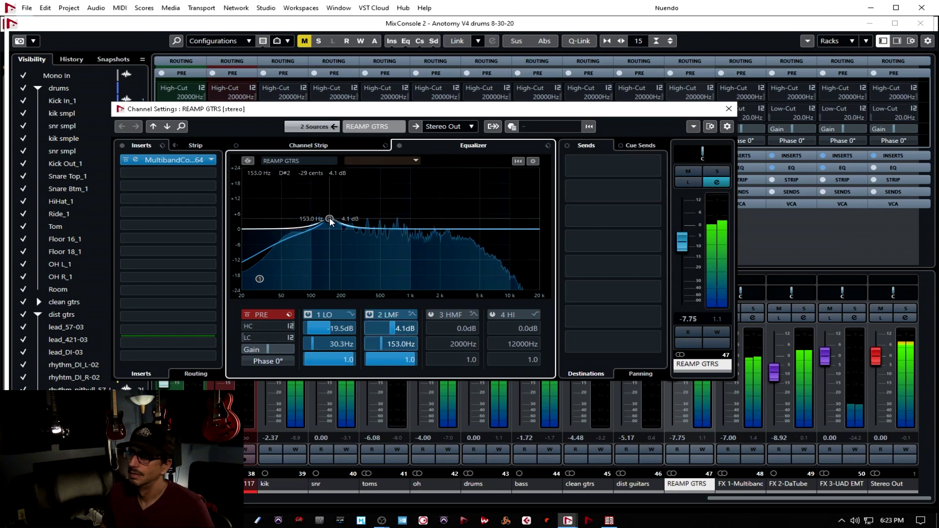
pyautogui.moveTo(259, 284); pyautogui.dragTo(263, 281)
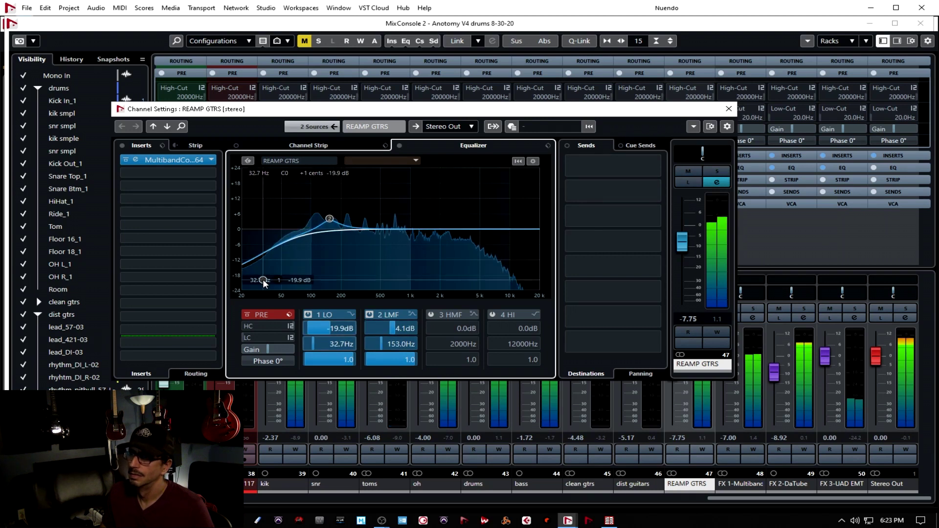
# - Change the REAMP GTRS low EQ band to a bell filter at 20 Hz with -19.1 dB gain and a Q of 2.8
pyautogui.click(351, 315)
pyautogui.click(386, 375)
pyautogui.moveTo(262, 280); pyautogui.dragTo(243, 264)
pyautogui.scroll(5, 302, 352)
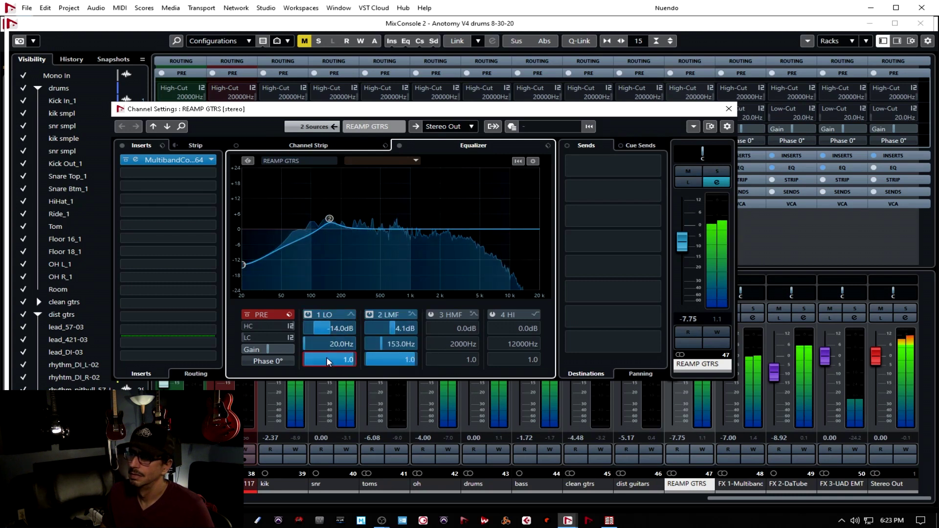
pyautogui.moveTo(243, 265); pyautogui.dragTo(242, 264)
pyautogui.scroll(-3, 236, 276)
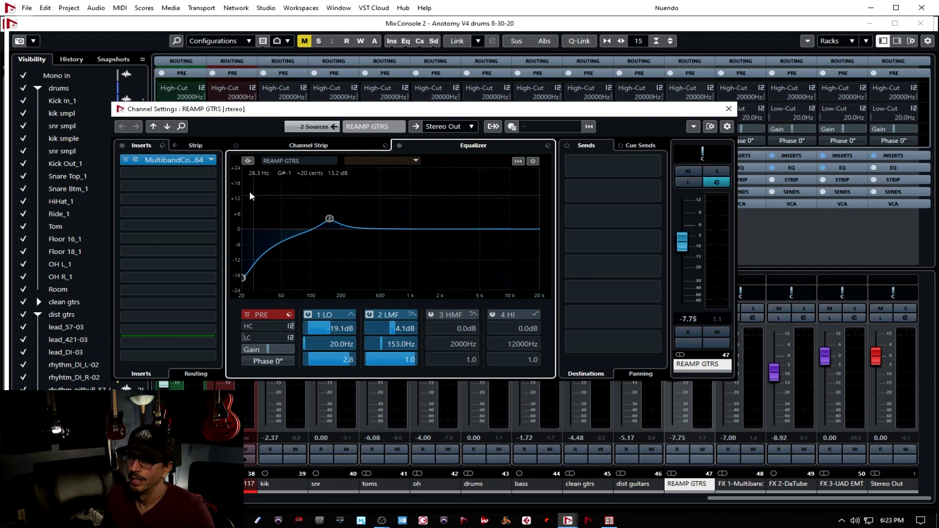
# - Load Magneto II as the saturation module in the REAMP GTRS channel strip and play back the mix
pyautogui.click(200, 145)
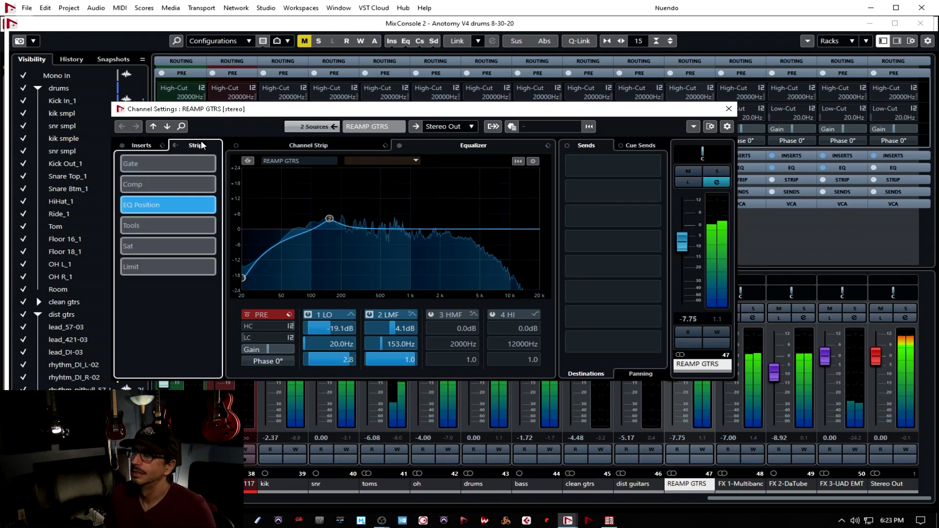
pyautogui.click(294, 146)
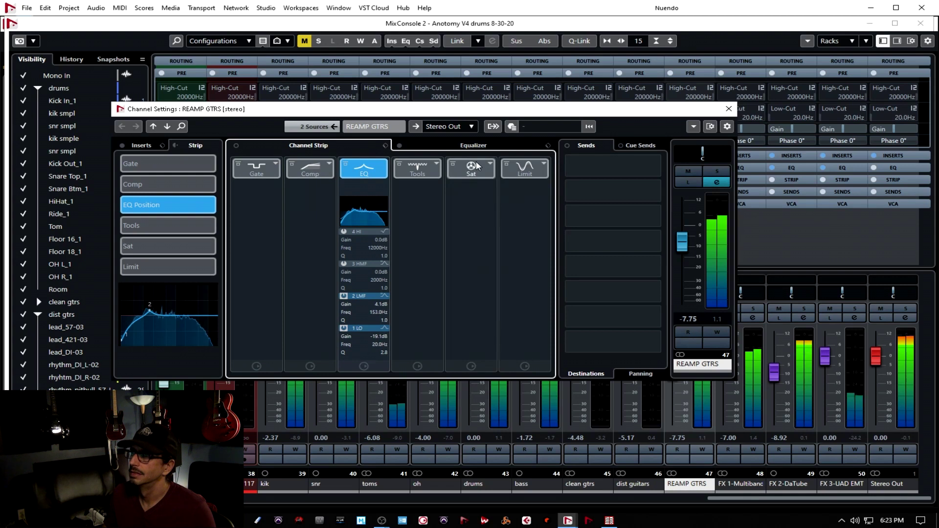
pyautogui.click(488, 165)
pyautogui.click(502, 185)
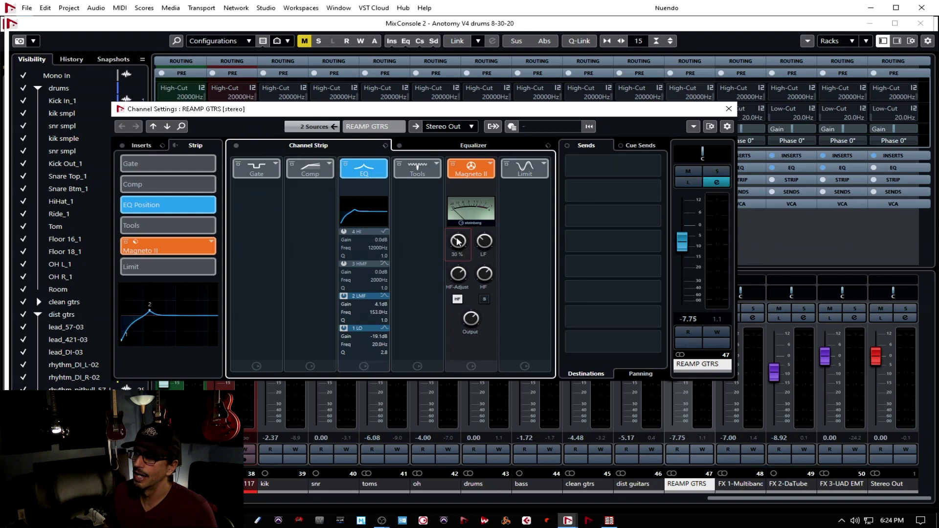
pyautogui.press('space')
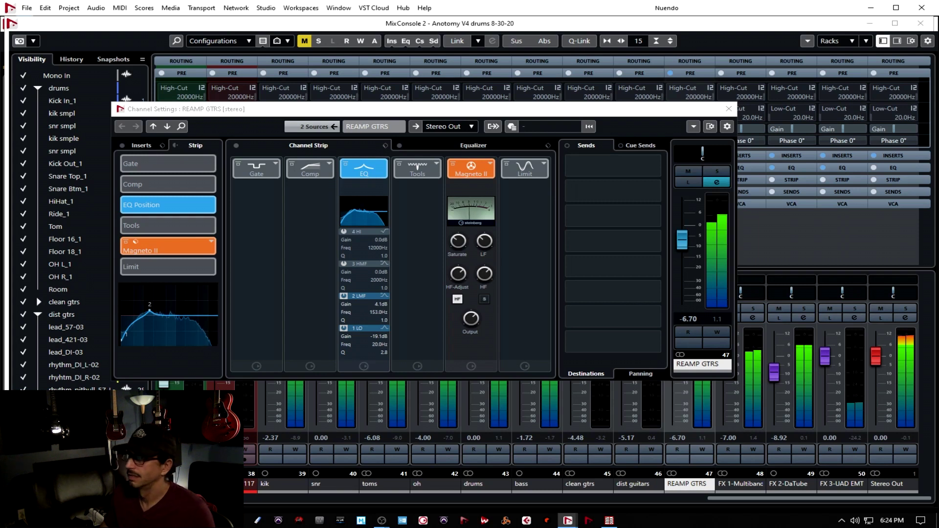
pyautogui.click(729, 109)
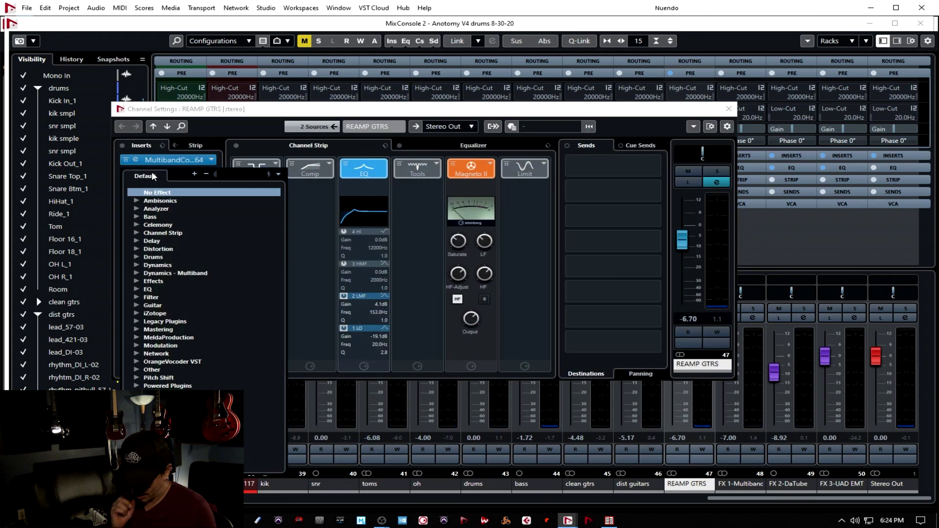
# - Insert S1 Imager Stereo in the second insert slot of REAMP GTRS and set its width to about 1.39 during playback
pyautogui.write('S1')
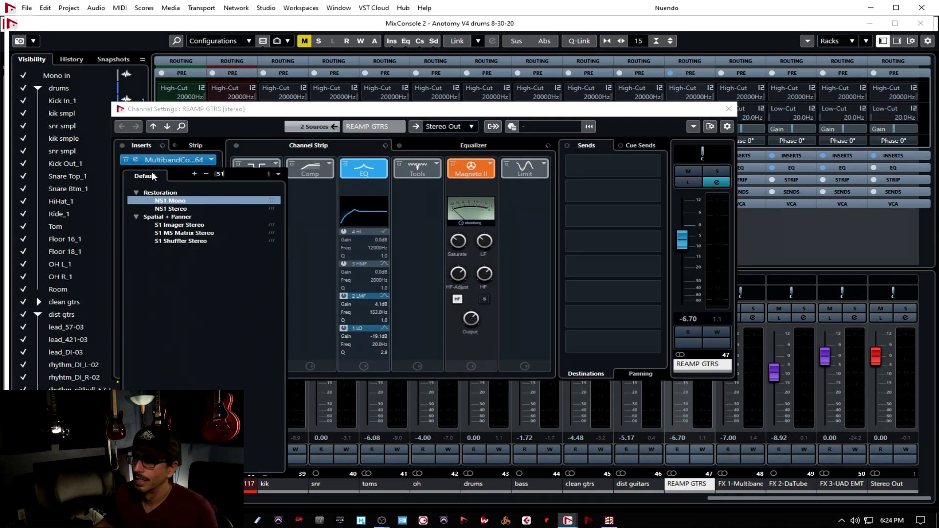
pyautogui.click(171, 225)
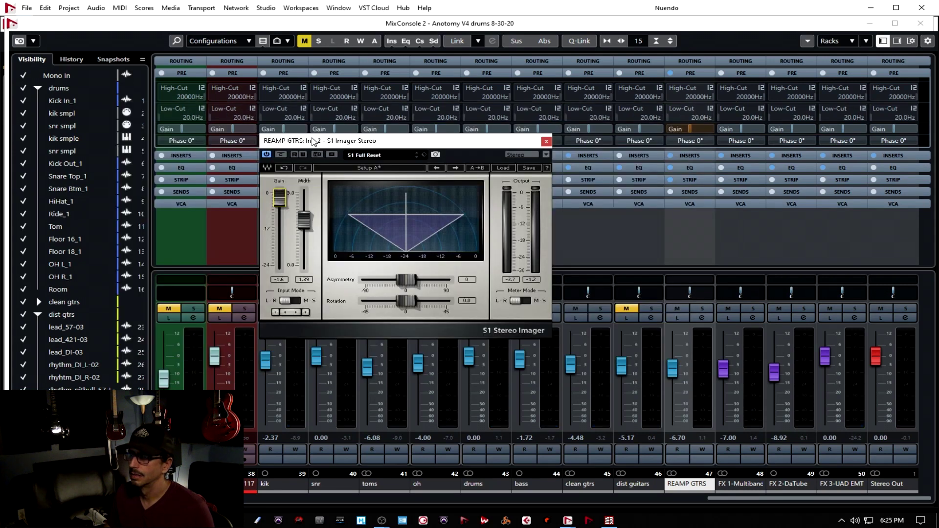
pyautogui.press('space')
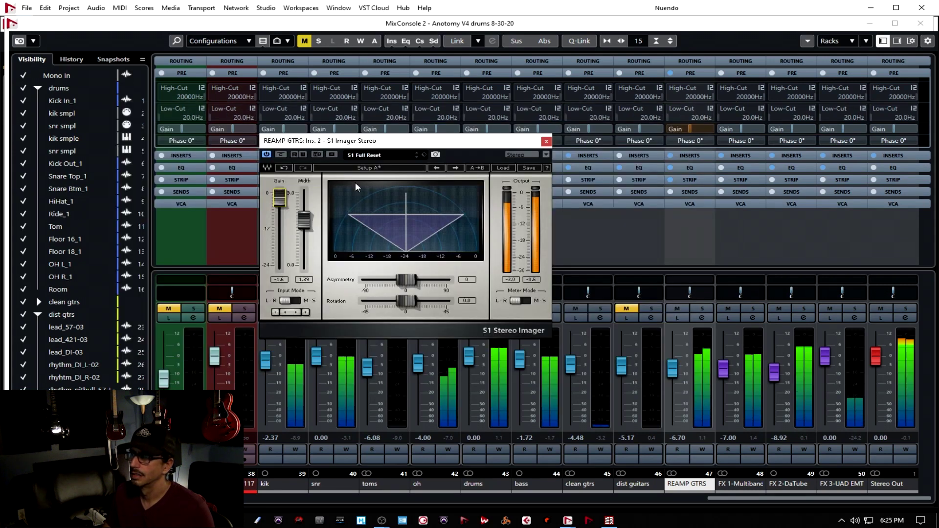
pyautogui.moveTo(304, 221); pyautogui.dragTo(304, 220)
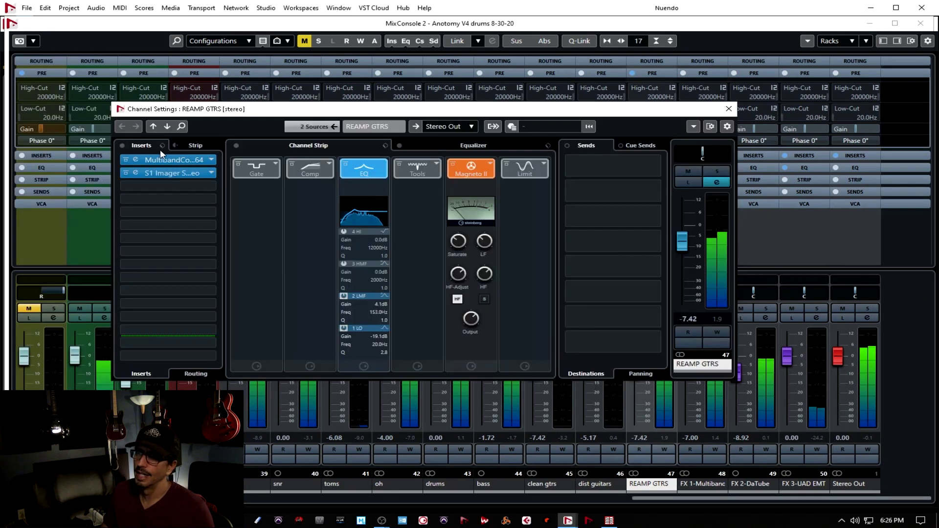
# - Insert UAD Helios Type 69 Legacy in the third insert slot of REAMP GTRS and move its window over the equalizer
pyautogui.click(483, 145)
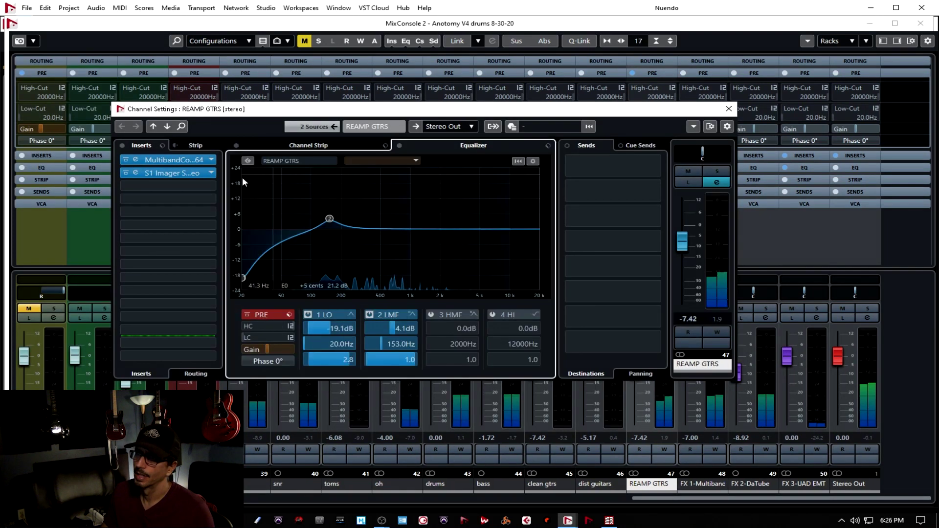
pyautogui.click(190, 187)
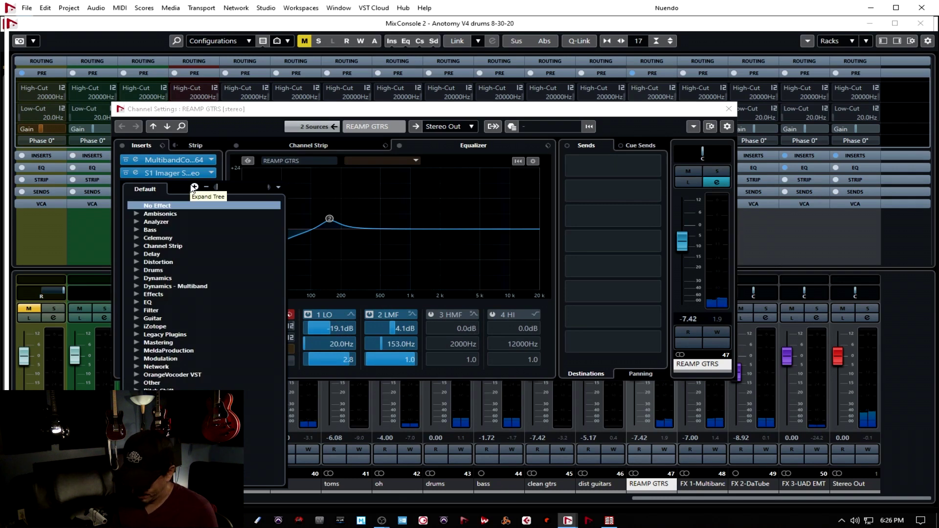
pyautogui.write('HEL')
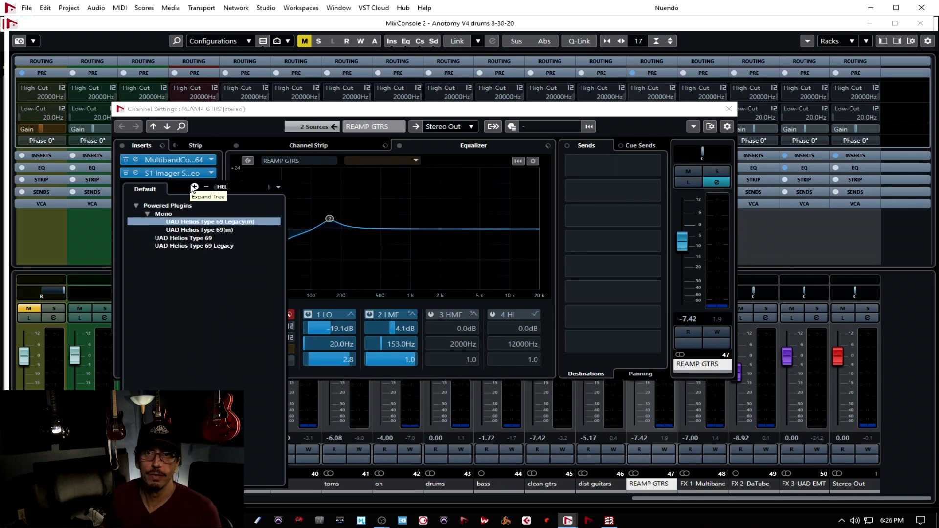
pyautogui.click(196, 245)
pyautogui.moveTo(611, 265); pyautogui.dragTo(355, 134)
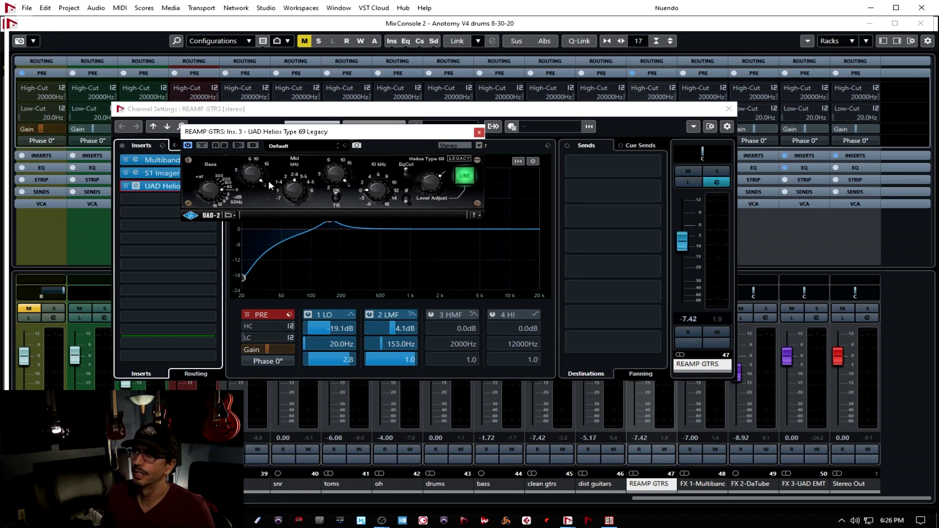
# - Adjust the Helios Type 69's bass and mid gain controls on REAMP GTRS while playing back the mix
pyautogui.press('space')
pyautogui.click(210, 189)
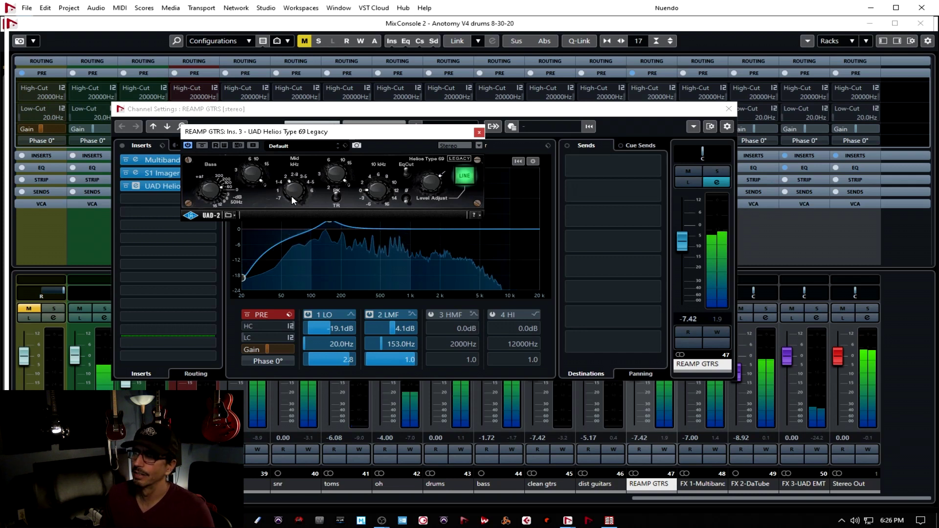
pyautogui.press('space')
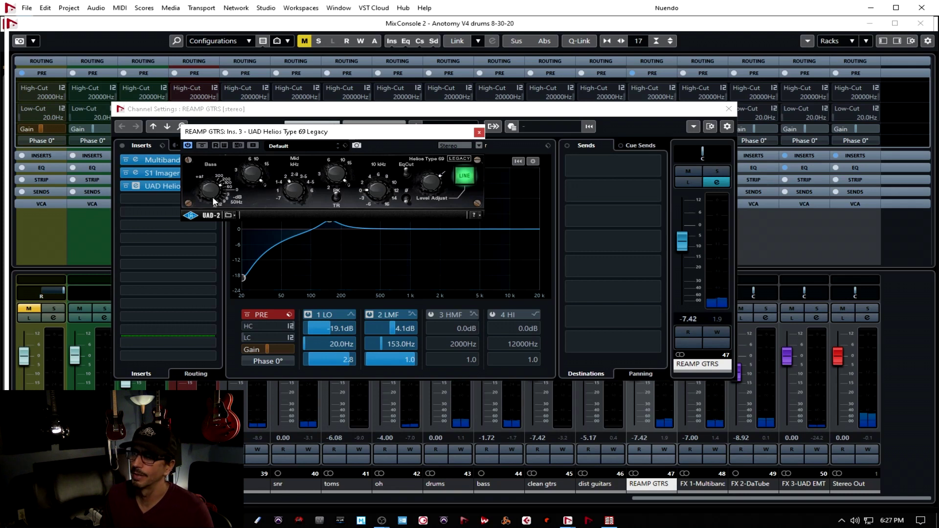
pyautogui.press('space')
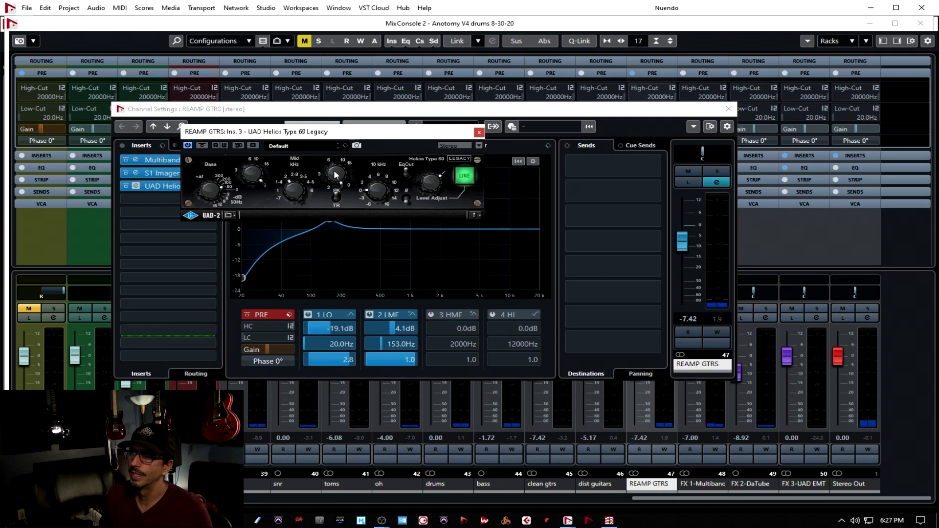
pyautogui.press('space')
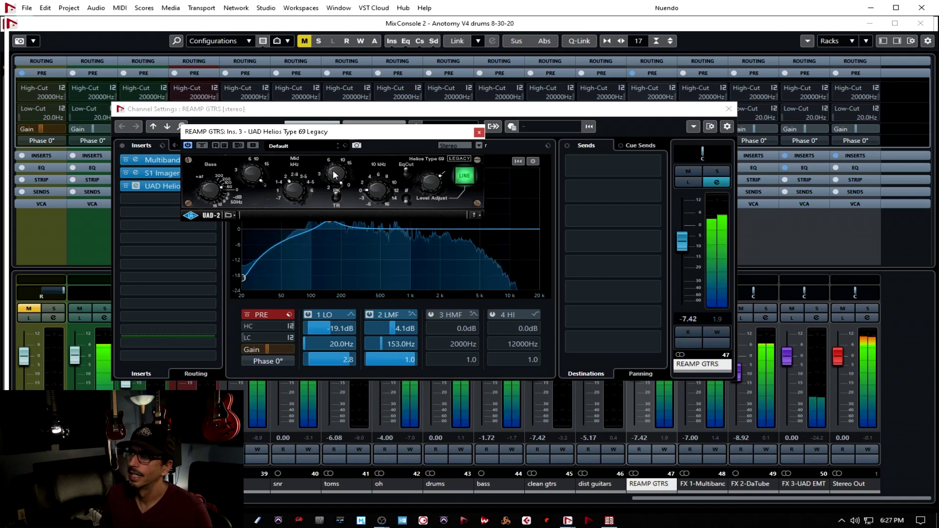
pyautogui.moveTo(334, 175); pyautogui.dragTo(332, 170)
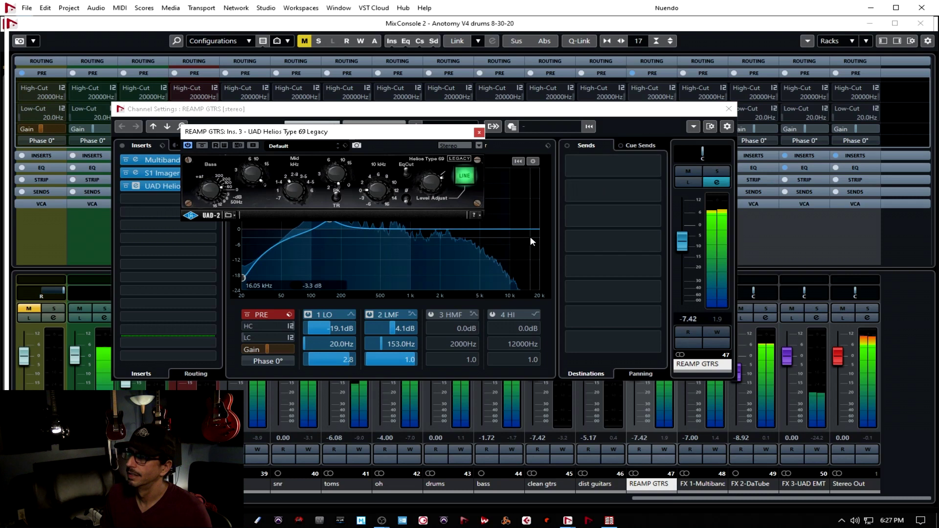
# - Cut the REAMP GTRS high EQ band 13 dB at 13557 Hz and close the Helios and channel settings windows
pyautogui.moveTo(532, 231); pyautogui.dragTo(522, 263)
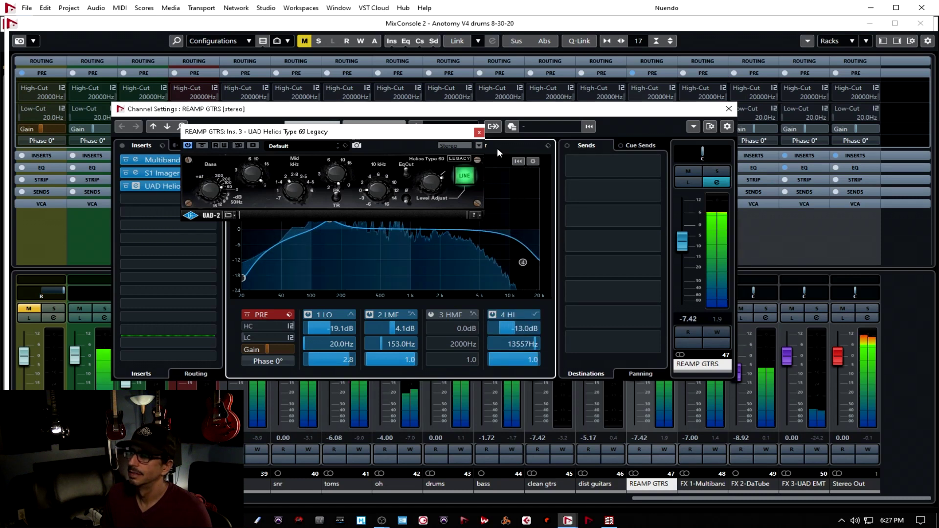
pyautogui.click(479, 132)
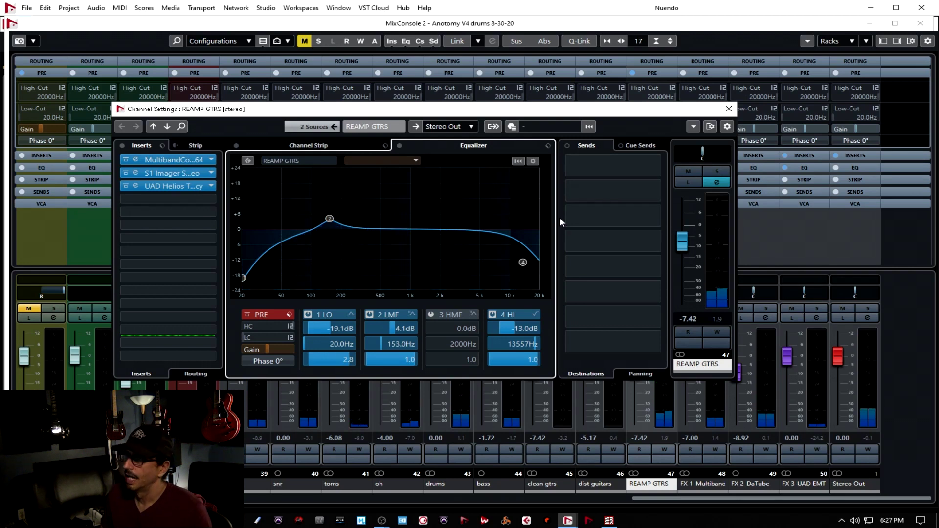
pyautogui.click(729, 108)
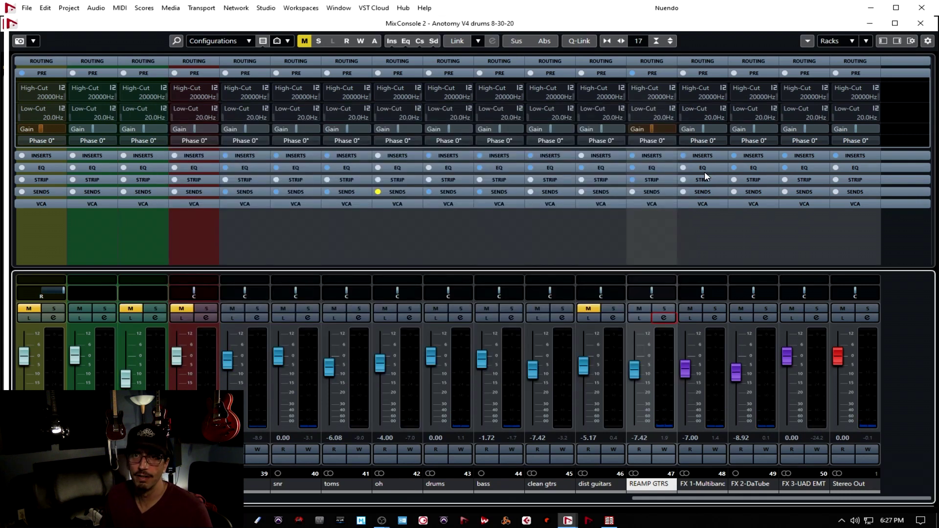
# - Play back the song and compare the reamped guitars with the original amp tracks by toggling their mutes
pyautogui.moveTo(439, 84); pyautogui.dragTo(442, 83)
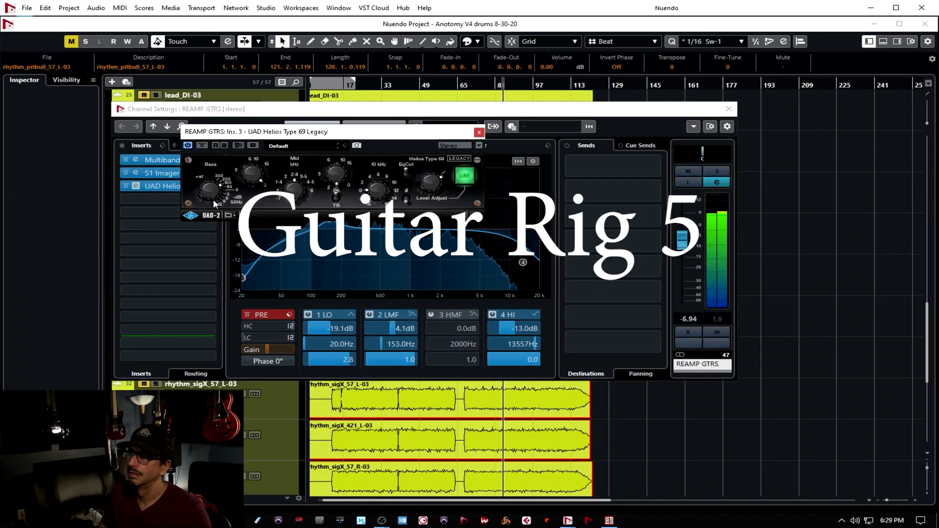
pyautogui.click(478, 132)
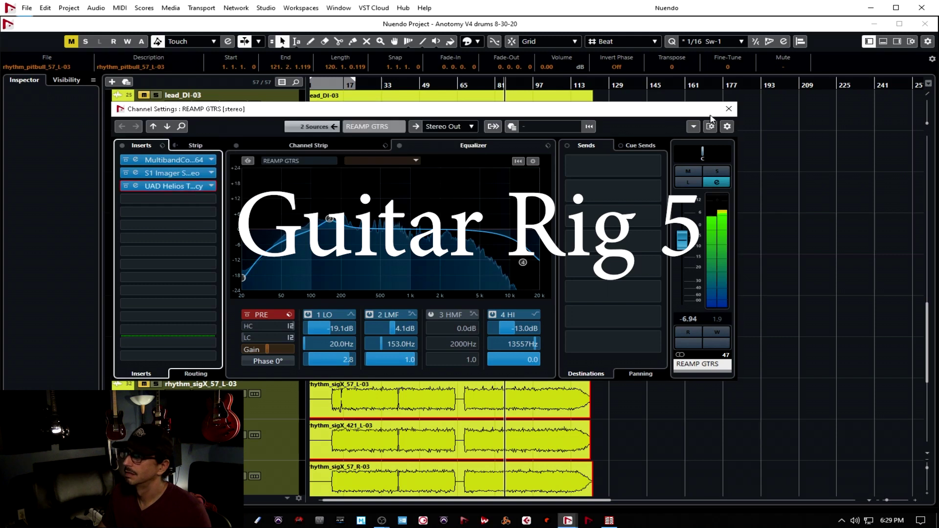
pyautogui.click(728, 109)
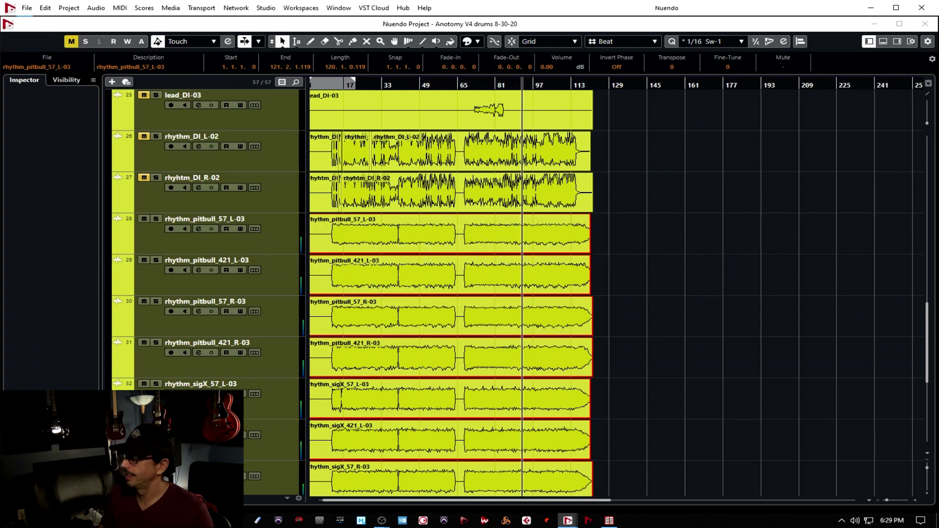
pyautogui.press('m')
pyautogui.press('m')
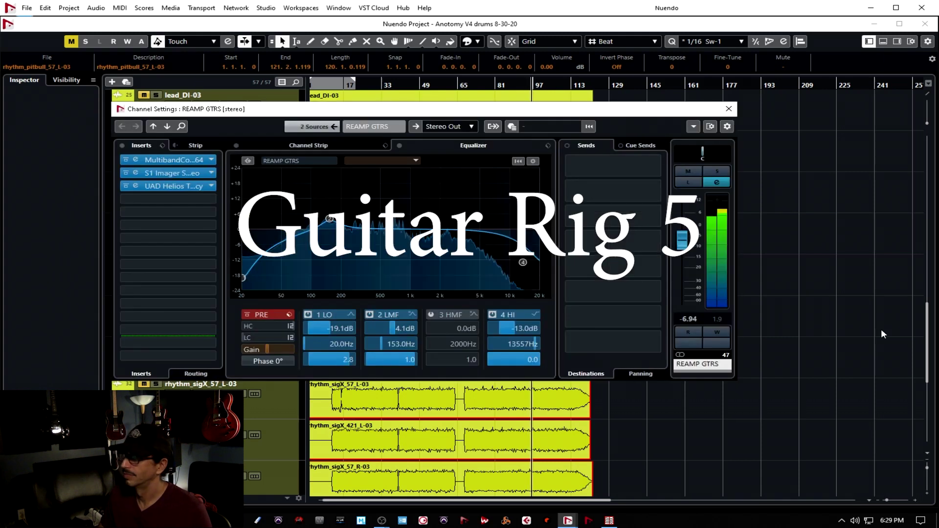
# - Set the REAMP GTRS low-mid EQ band to 3.0 dB at 151 Hz and the low band to -19.5 dB at 20 Hz
pyautogui.click(328, 219)
pyautogui.moveTo(329, 220); pyautogui.dragTo(329, 223)
pyautogui.moveTo(242, 277); pyautogui.dragTo(239, 277)
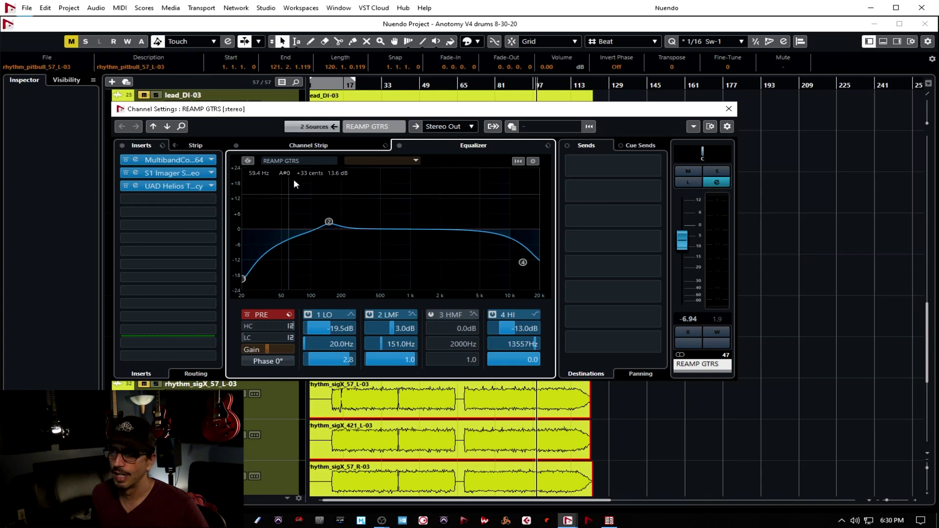
pyautogui.moveTo(214, 114); pyautogui.dragTo(206, 112)
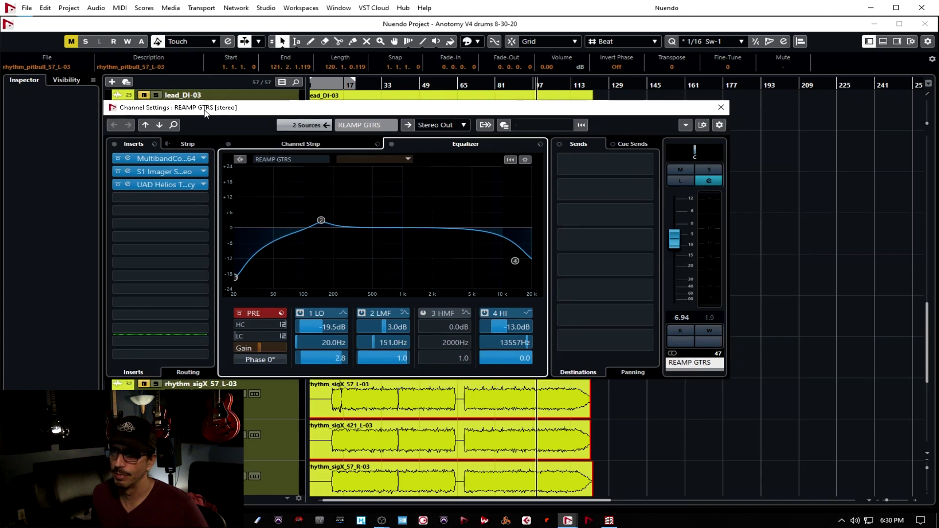